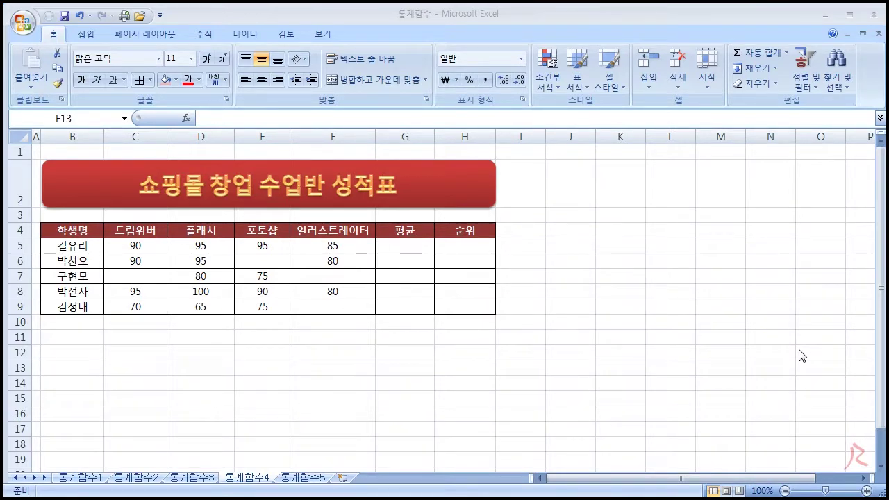
Enter "rank" in cell K4 and clear the cell's formatting
click(615, 232)
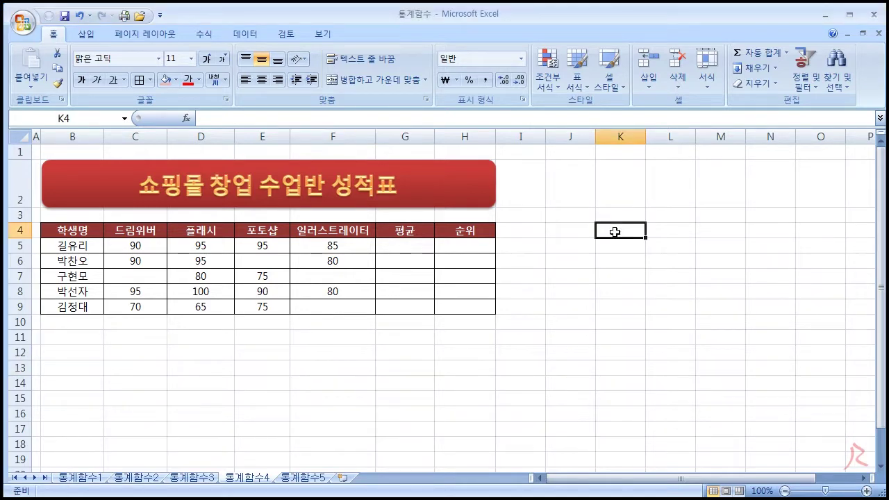
text(rank)
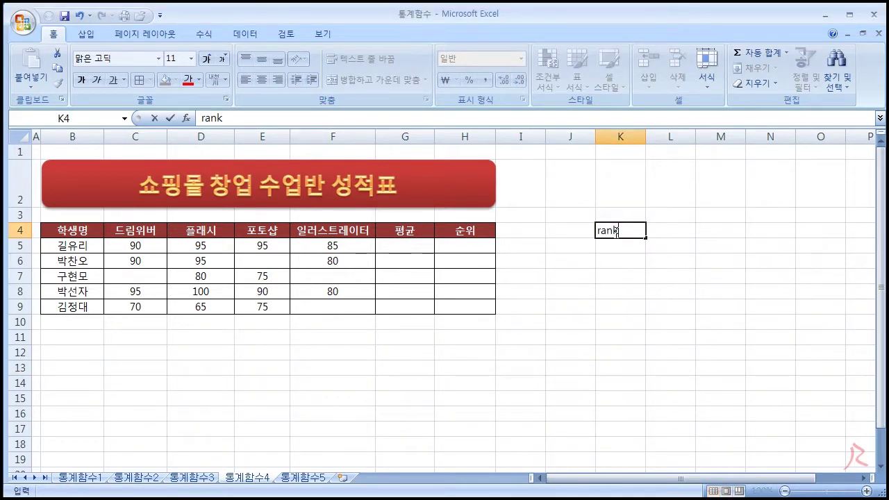
key(Return)
click(615, 232)
click(754, 82)
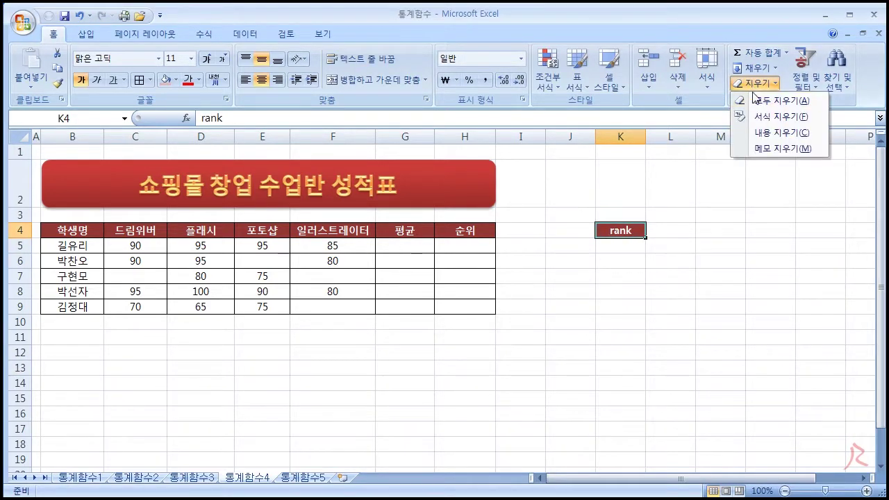
click(758, 116)
Enter the description "순위를 구하는 함수" in cell L4
click(665, 259)
click(669, 235)
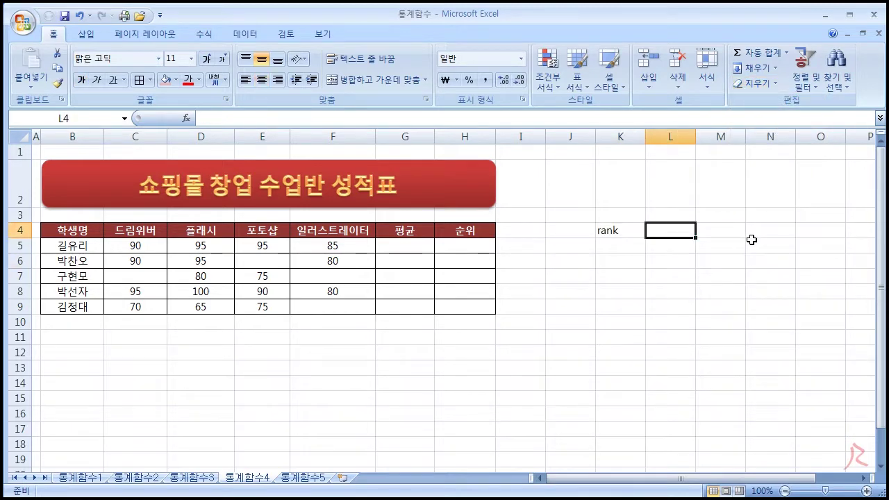
text(ㅅ)
key(BackSpace)
text(순ㅇ)
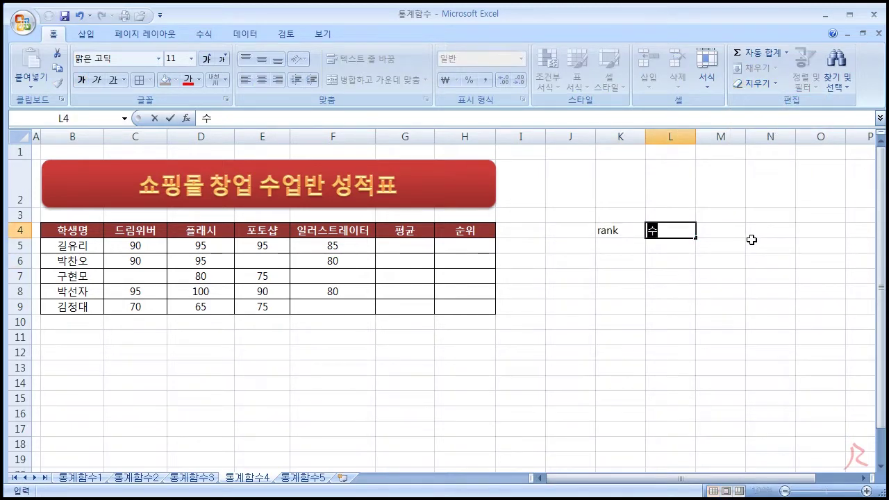
text(위를 구하는 )
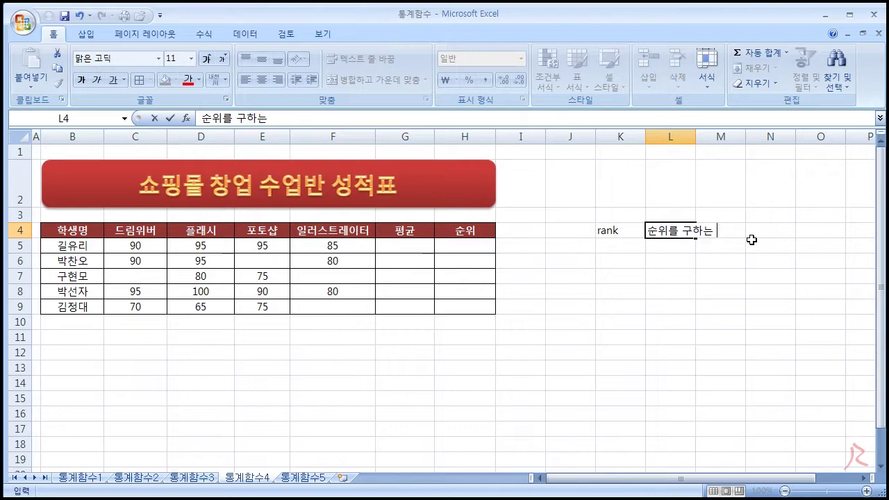
text(함ㅅㅜ)
key(Return)
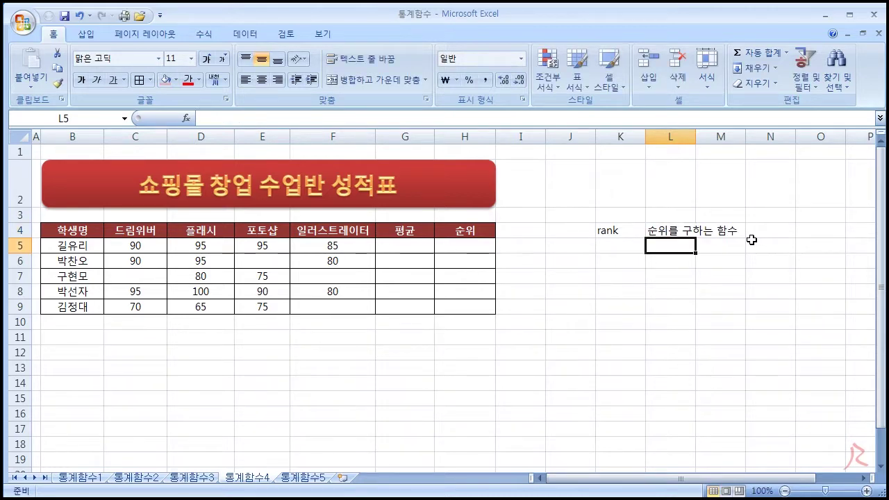
Extend the text in K4 to "rank(순위를 구하려는 수,범위,[옵션])" and widen column K to fit it
drag(646, 137, 688, 140)
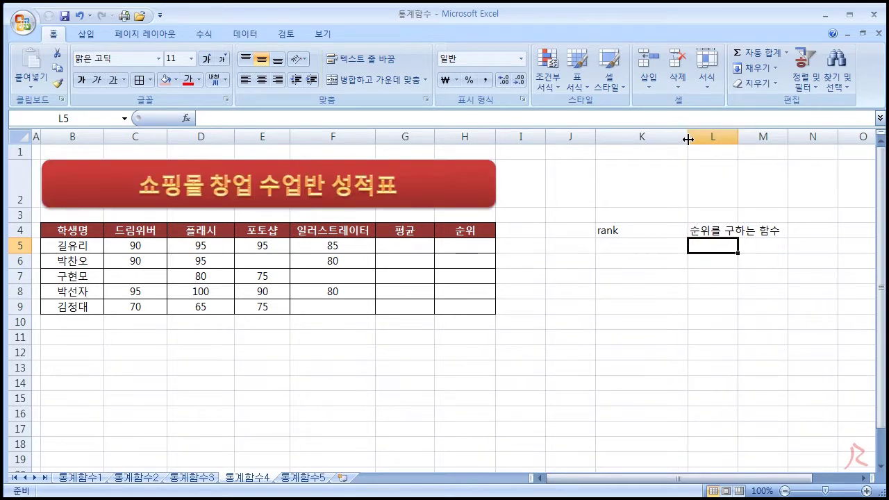
double_click(637, 231)
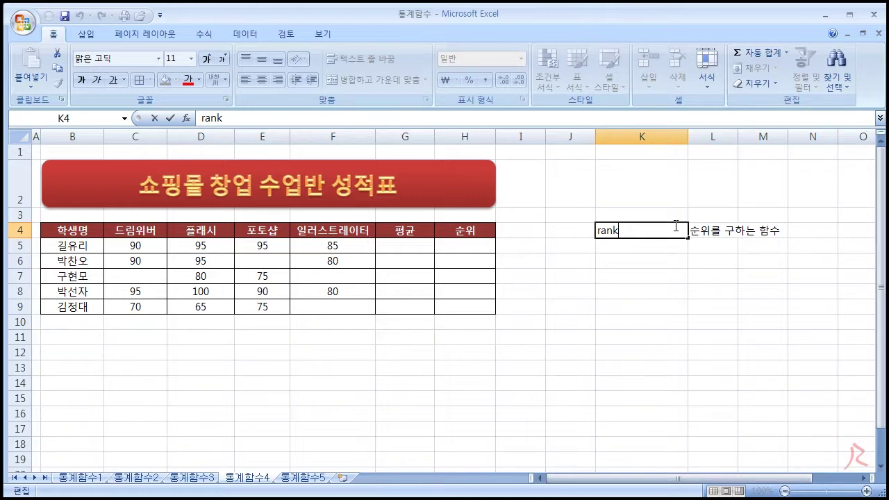
text(()
text(순위를 구하려는 수,)
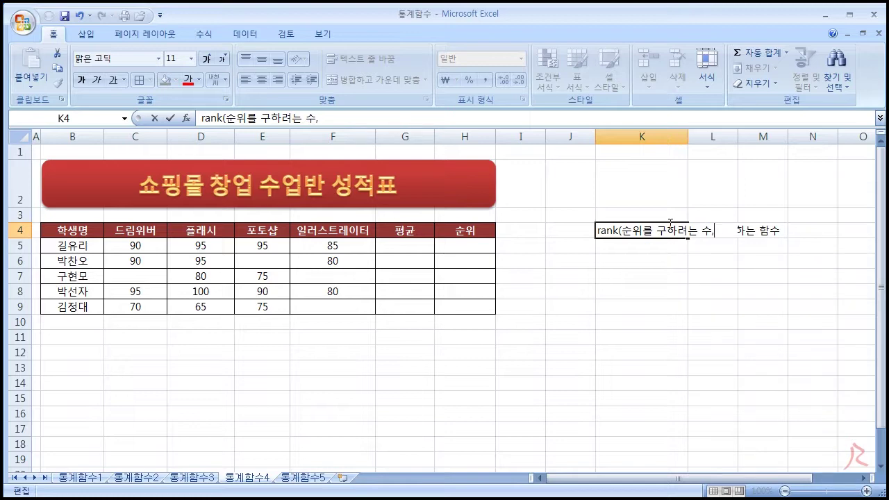
text(범위,[)
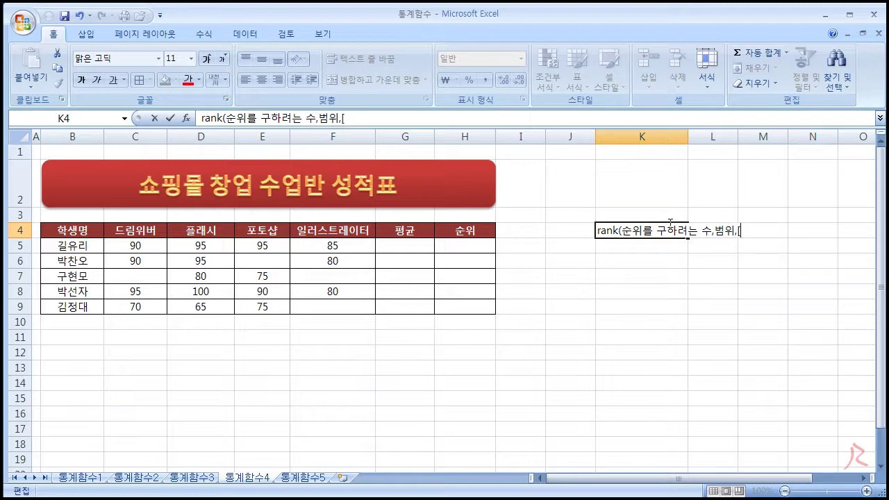
text(])
text(옵션)
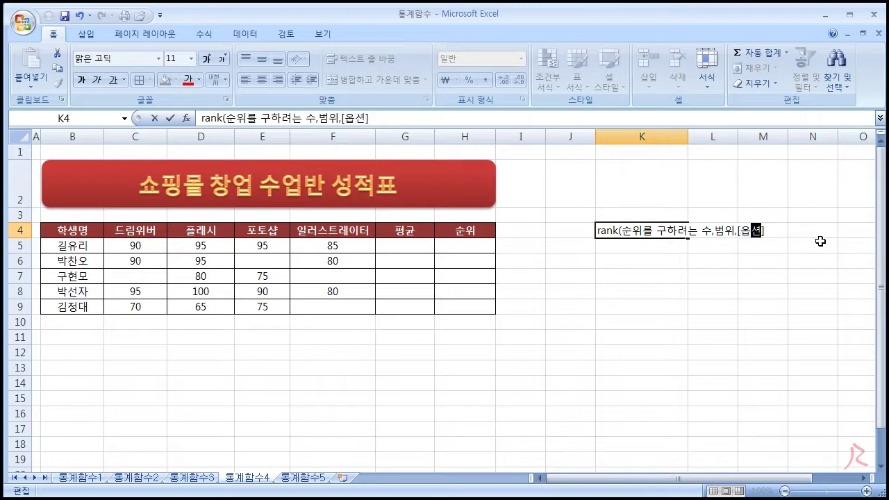
key(Right)
key(Return)
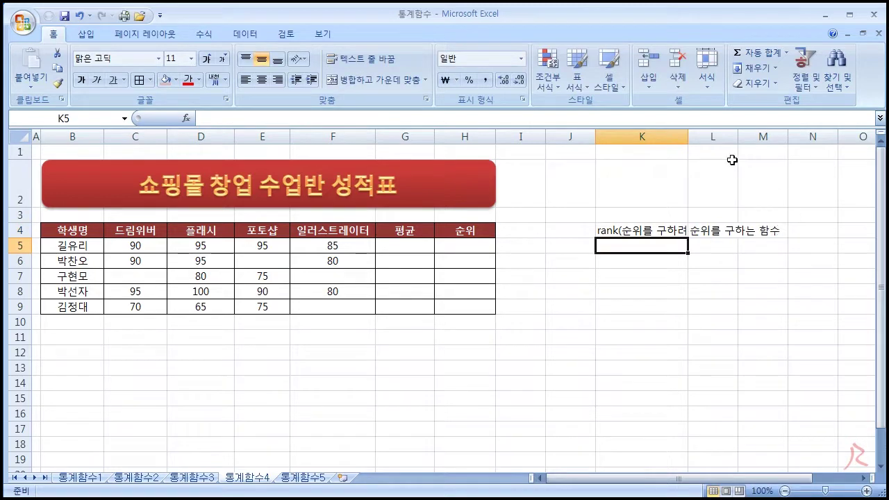
drag(688, 139, 776, 137)
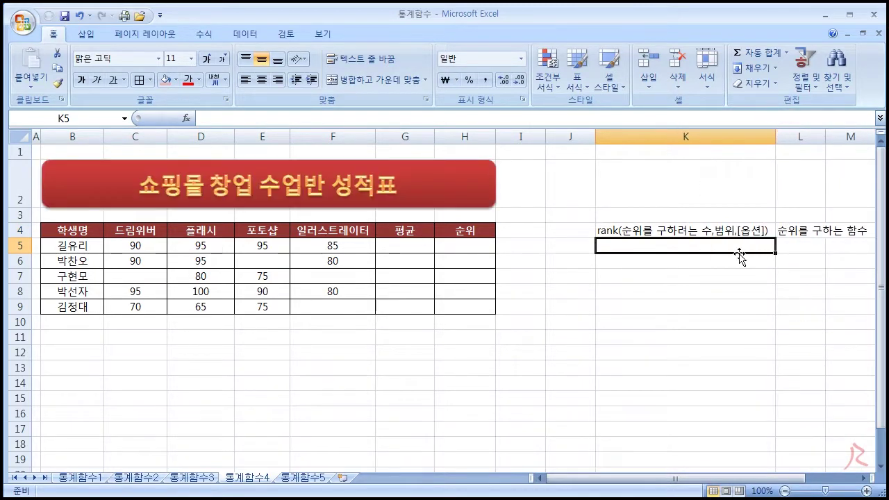
Enter the heading "옵션" in K5, below the rank syntax
text(옵션)
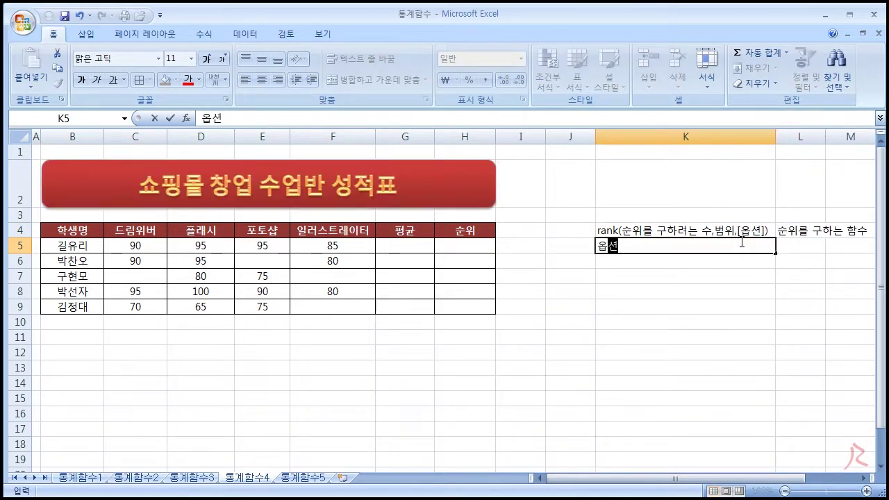
text( :)
key(BackSpace)
key(BackSpace)
key(Return)
Enter the option notes "생략하거나 0 : 내림차순" in K6 and "1 : 오름차순" in K7
text(생략하거나 0 : )
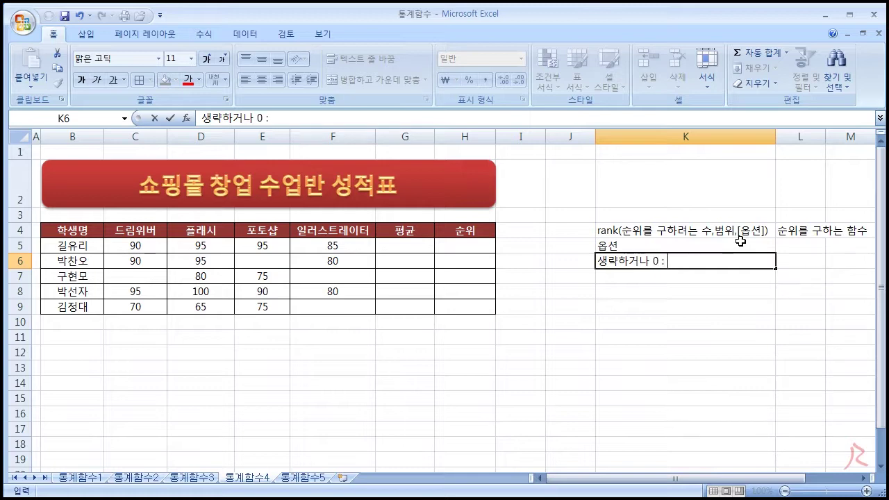
text(내림찻순)
key(Return)
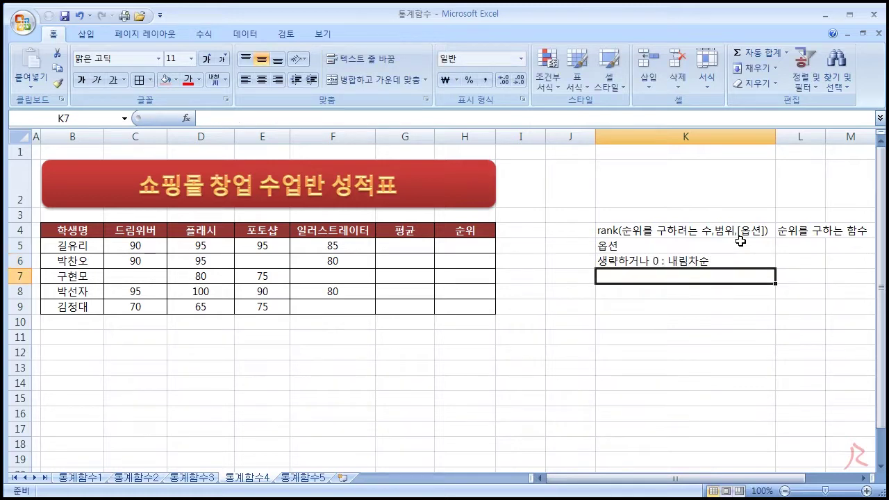
text(1)
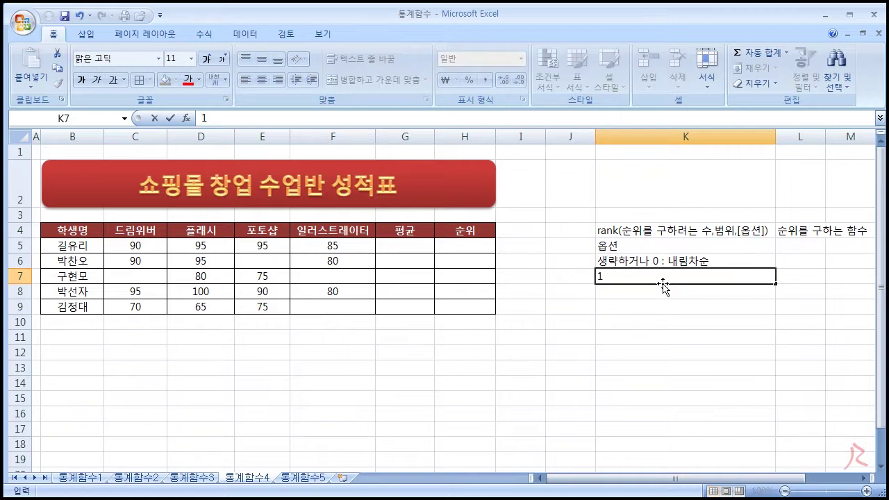
text( : 오름차순)
key(Return)
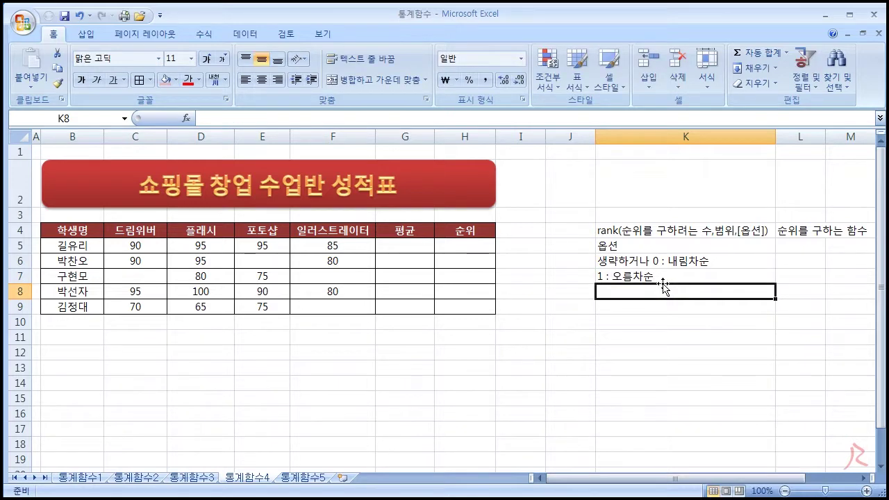
Enter the sample numbers 10, 9, 8, 7 and 6 down cells K9:K13
click(659, 311)
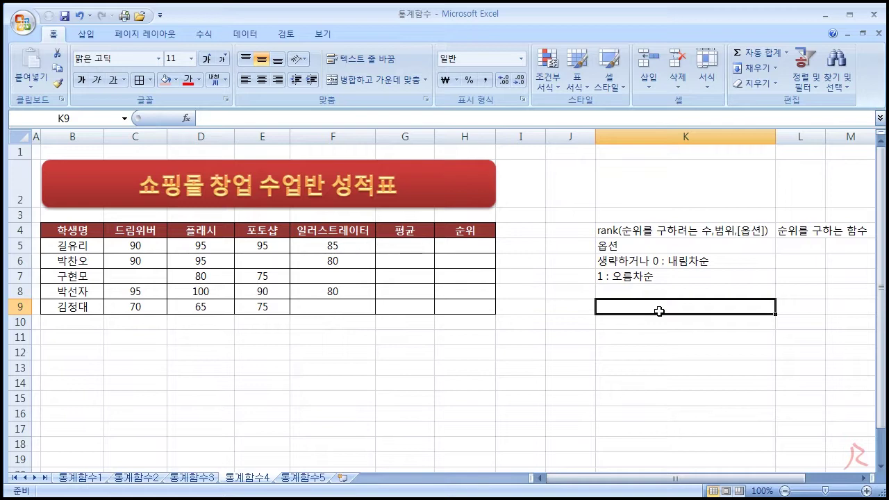
text(10)
key(Return)
text(9)
key(Return)
text(8)
key(Return)
text(7)
key(Return)
text(6)
key(Return)
drag(771, 307, 754, 369)
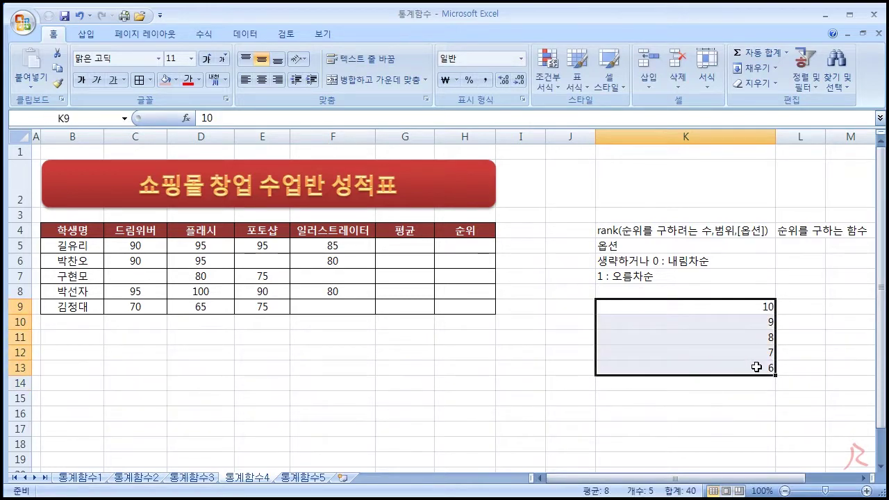
Enter the ranks 1, 2, 3, 4 and 5 in L9:L13 and compare them with the numbers in K9:K13
click(806, 308)
text(1)
key(Return)
text(2)
key(Return)
text(3)
key(Return)
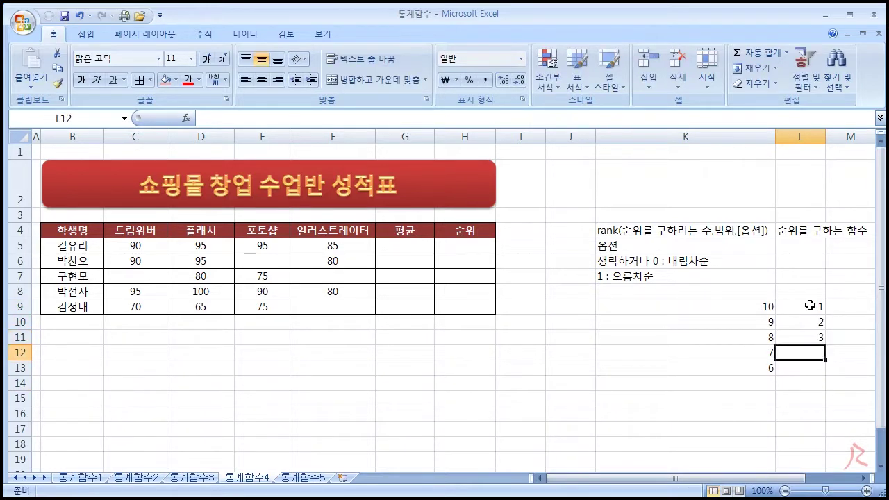
text(4)
key(Return)
text(5)
key(Return)
drag(814, 307, 794, 365)
drag(761, 308, 754, 368)
drag(799, 312, 796, 367)
click(757, 309)
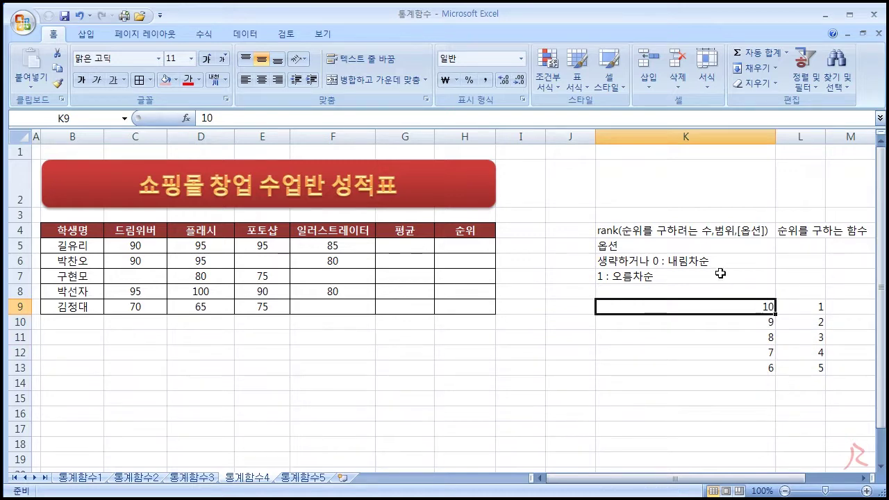
click(808, 305)
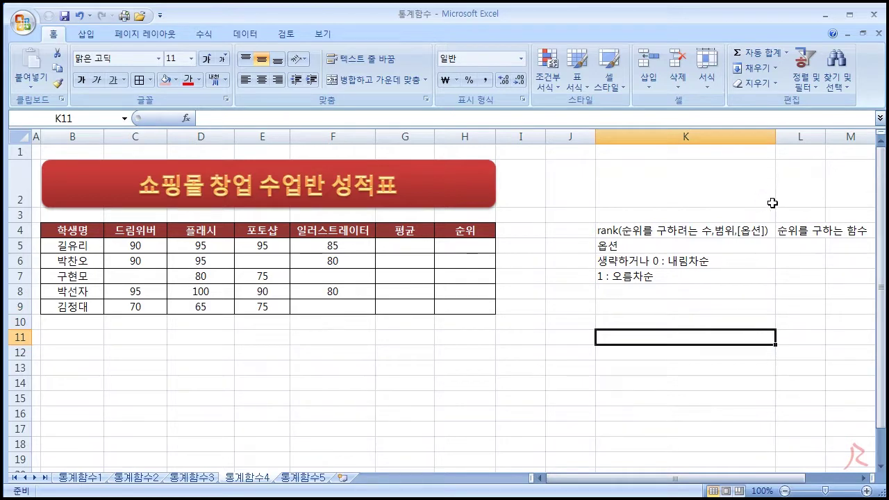
Narrow column J and enter the note "큰수가 1위" in L6
drag(595, 135, 554, 135)
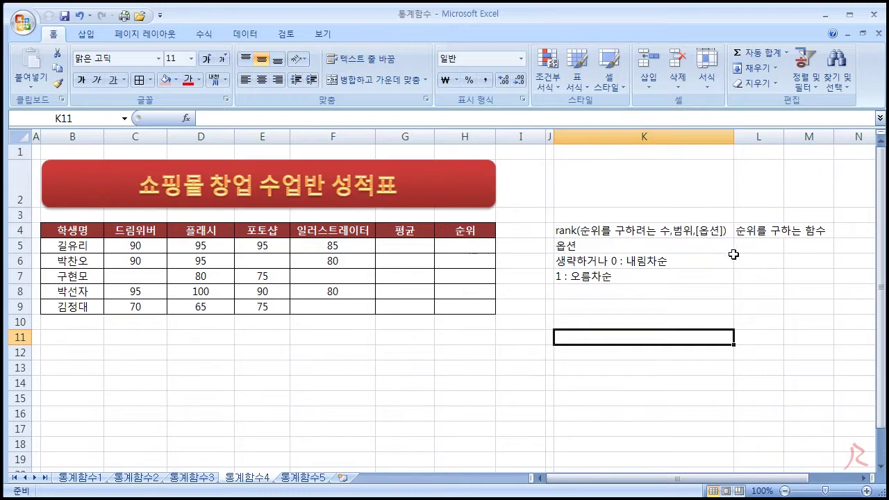
click(747, 260)
text(큰수가 1위)
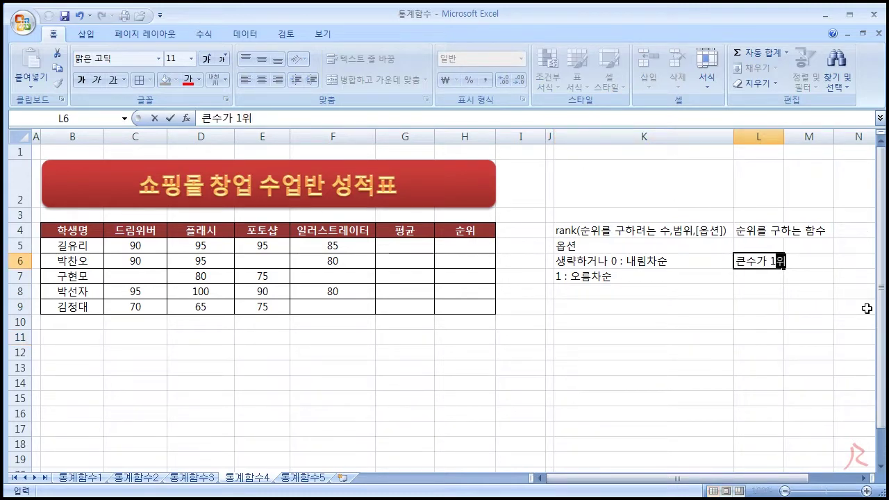
key(Return)
Enter the note "작은수가 1위" in L7 and widen column L to fit its text
text(작)
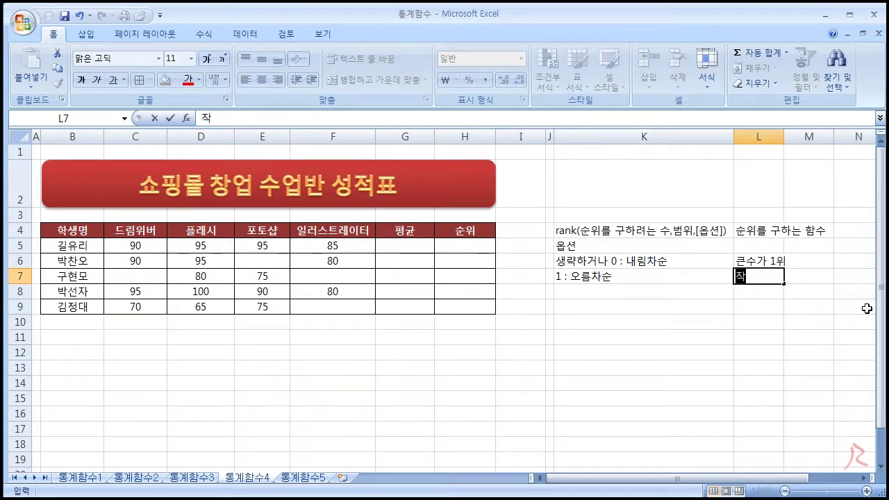
text(은수가 1위)
key(Return)
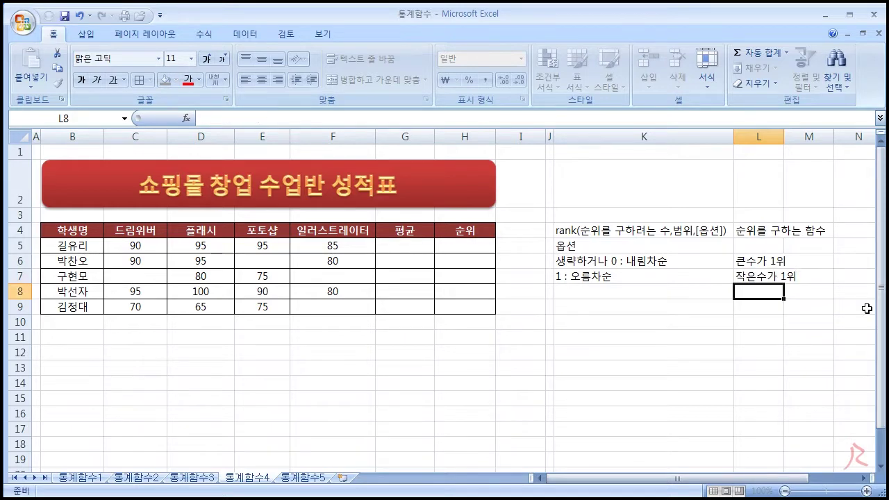
drag(784, 135, 838, 135)
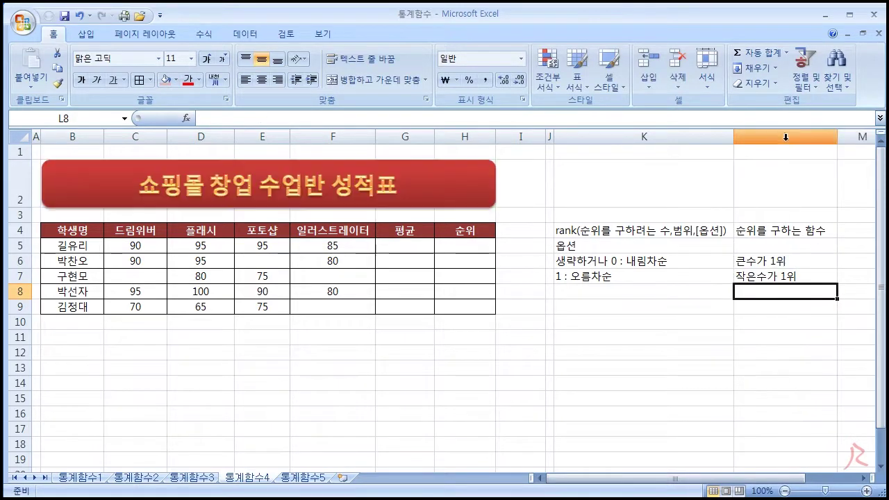
Examine the average and rank columns and the first student's four subject scores in row 5
click(792, 351)
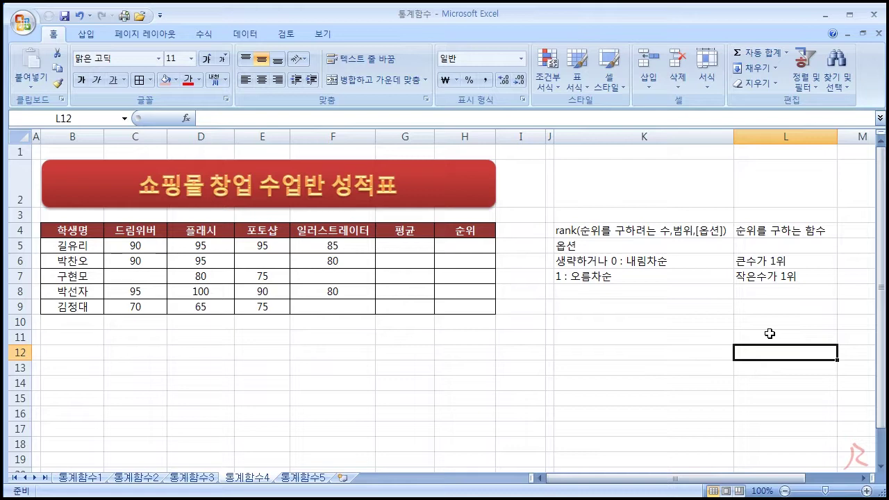
click(415, 248)
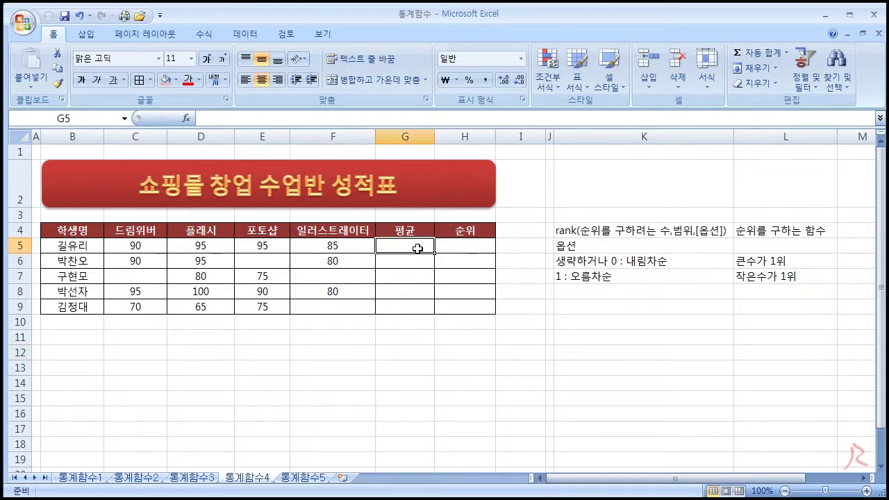
click(461, 245)
click(465, 231)
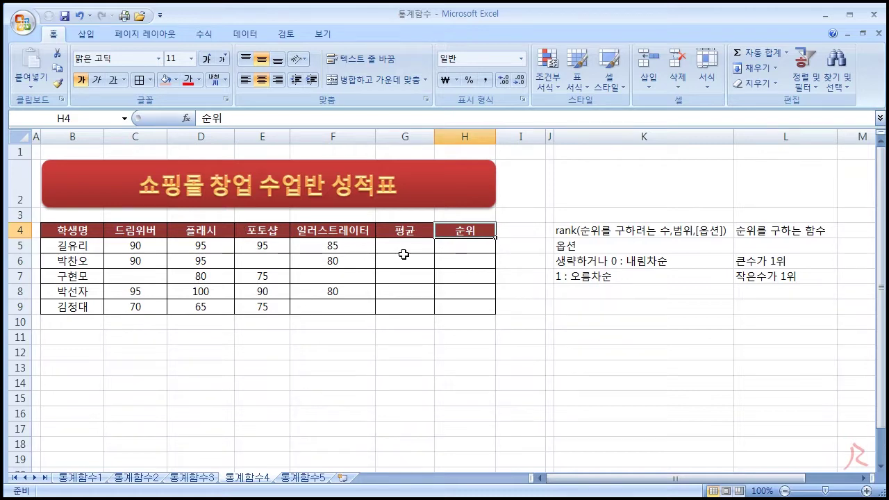
click(446, 248)
click(162, 245)
click(202, 245)
click(243, 246)
click(317, 246)
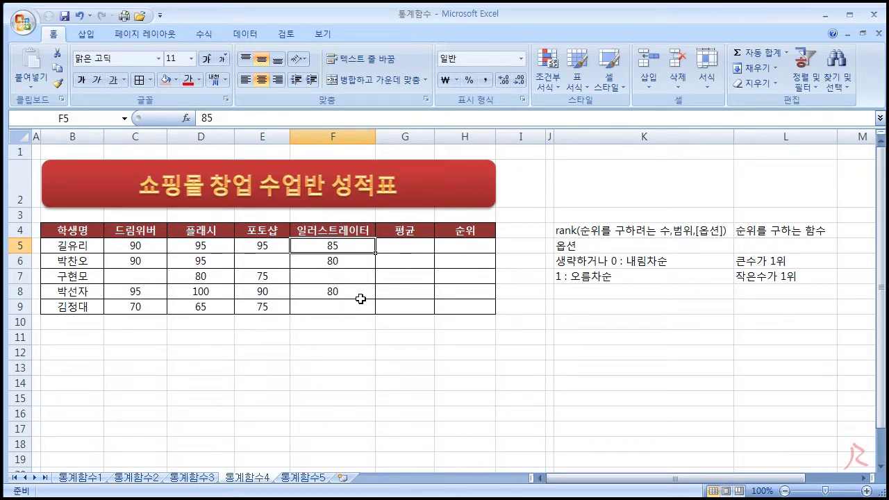
Calculate the first student's average in G5 with =AVERAGE(C5:F5)
click(403, 244)
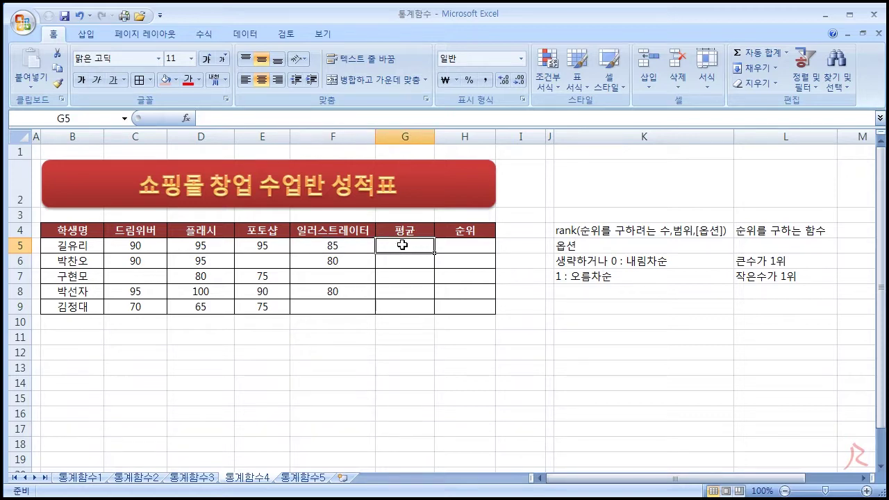
text(=ㅁ)
key(BackSpace)
text(av)
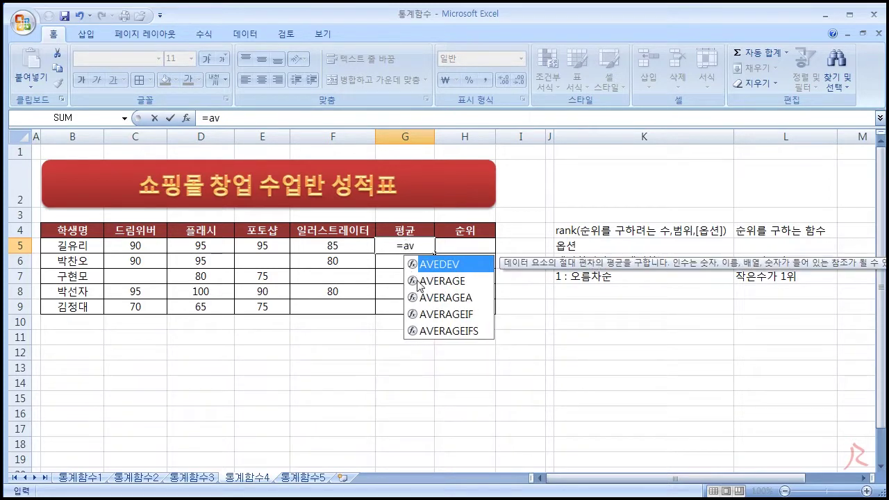
double_click(423, 281)
drag(137, 247, 317, 246)
text())
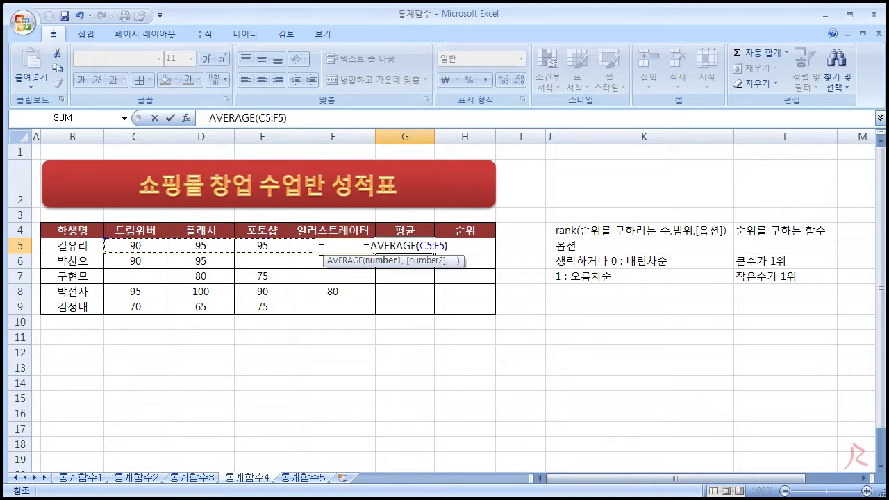
key(Return)
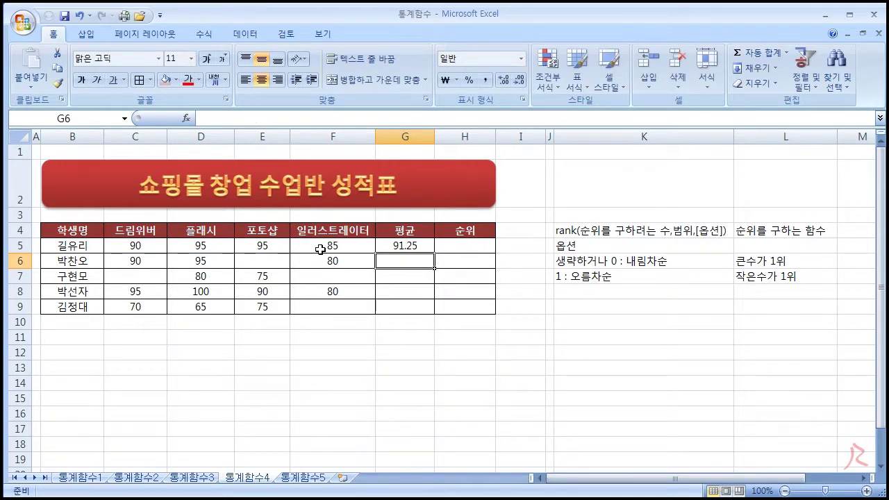
Fill the average formula from G5 down to G9 and format the averages with one decimal place
click(405, 245)
drag(435, 254, 435, 314)
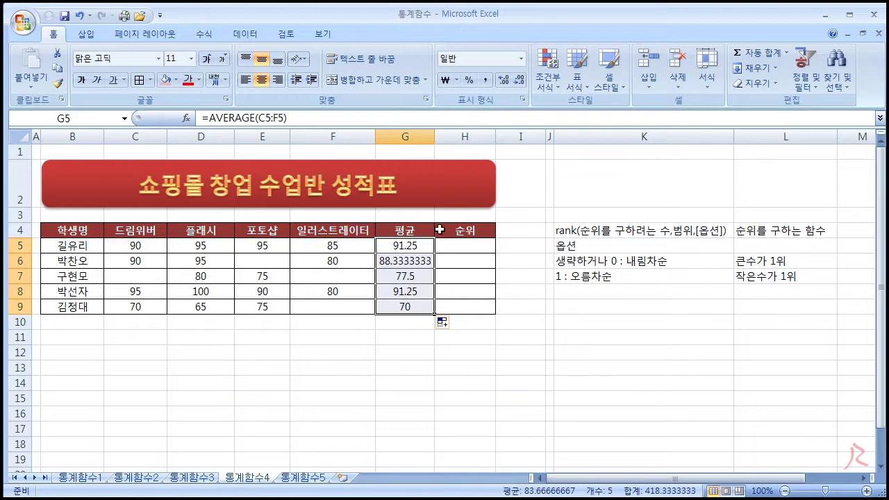
click(503, 81)
click(519, 80)
click(519, 80)
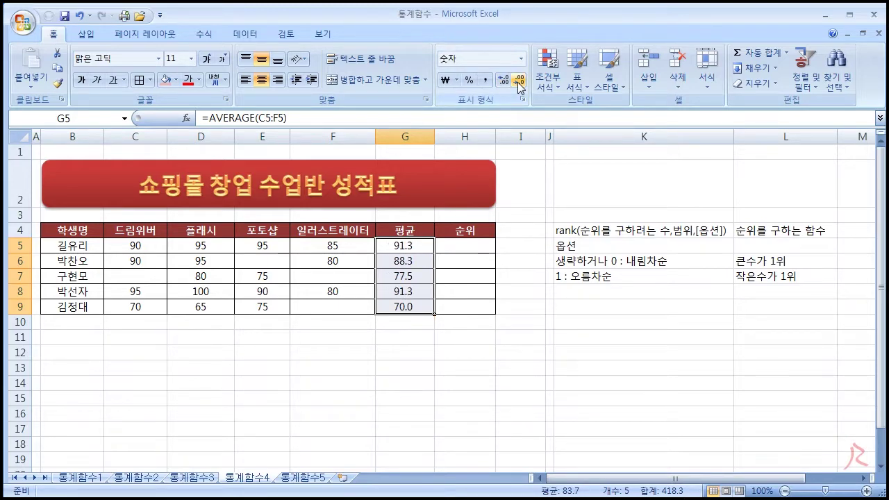
Enter =RANK(G5,G5:G9,0) in H5 for a descending rank and fill it down to H9
click(464, 246)
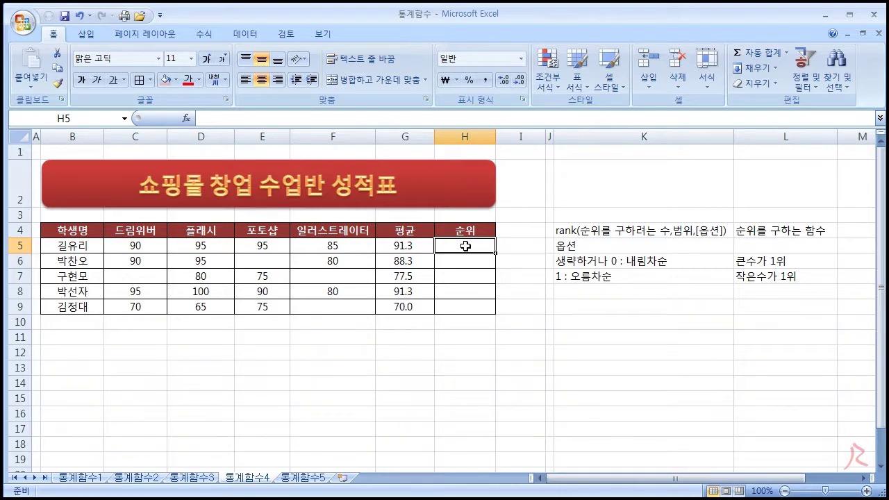
text(=)
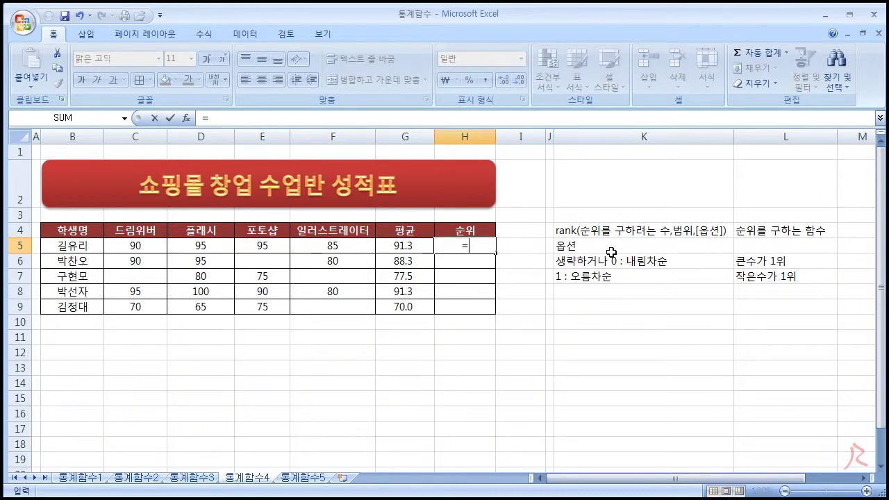
text(rank)
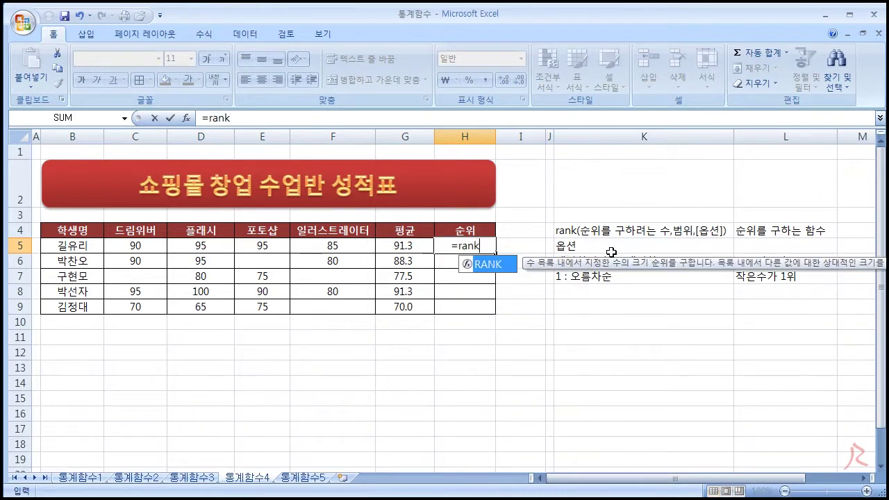
text(()
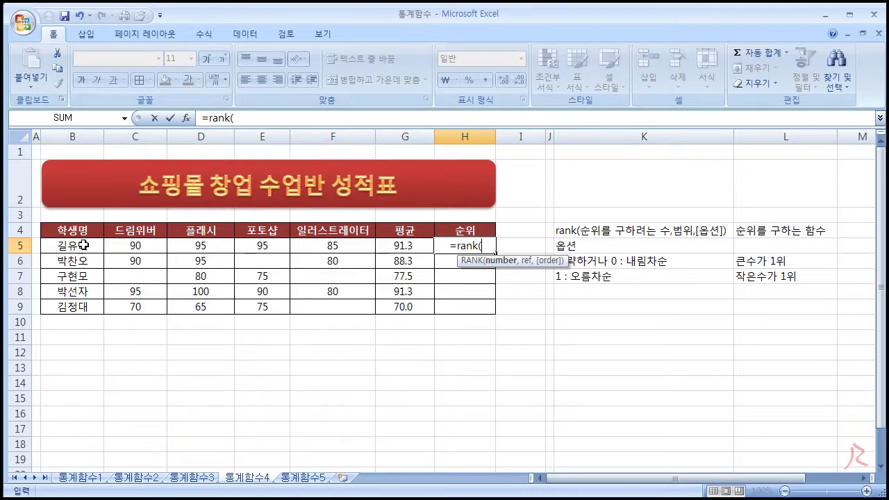
click(414, 249)
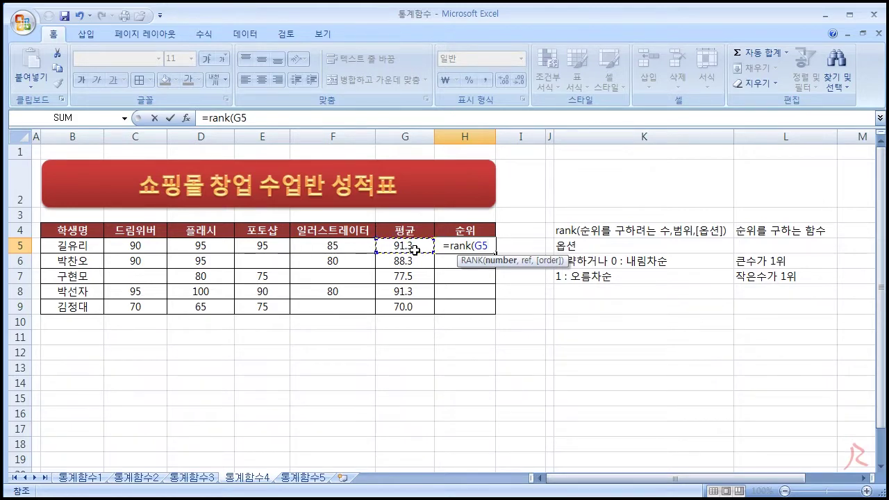
text(,)
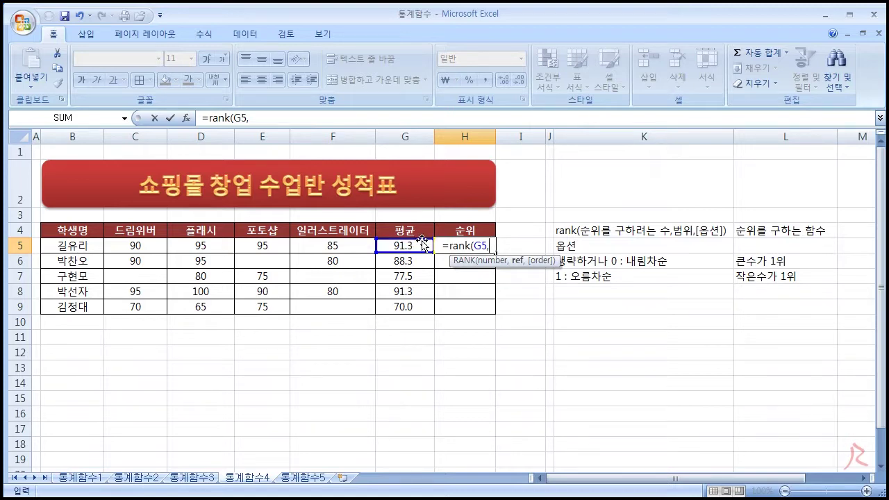
drag(424, 247, 417, 309)
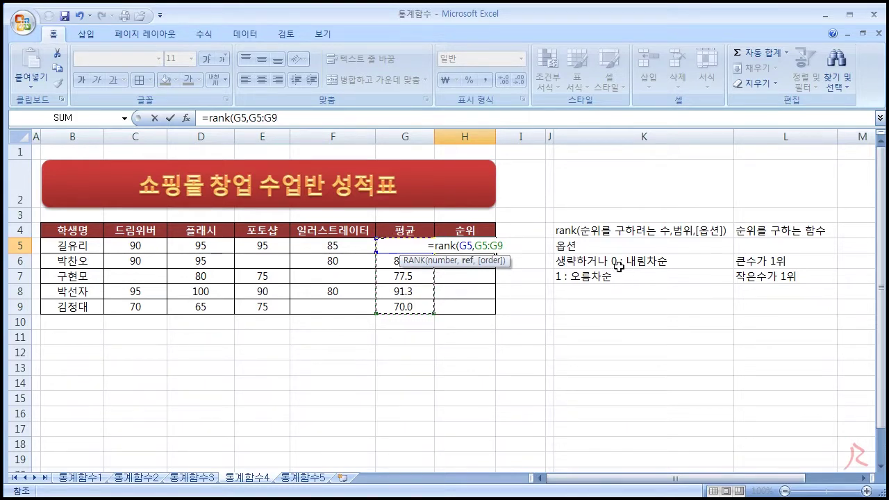
text(,)
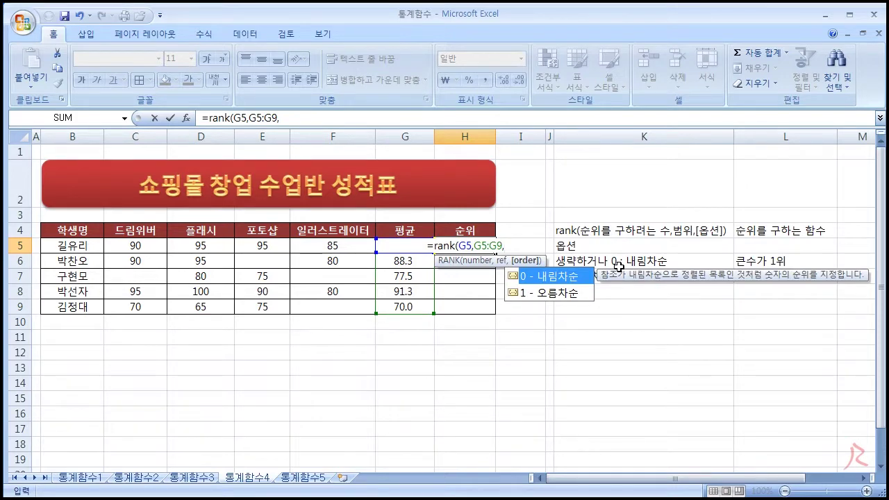
double_click(534, 281)
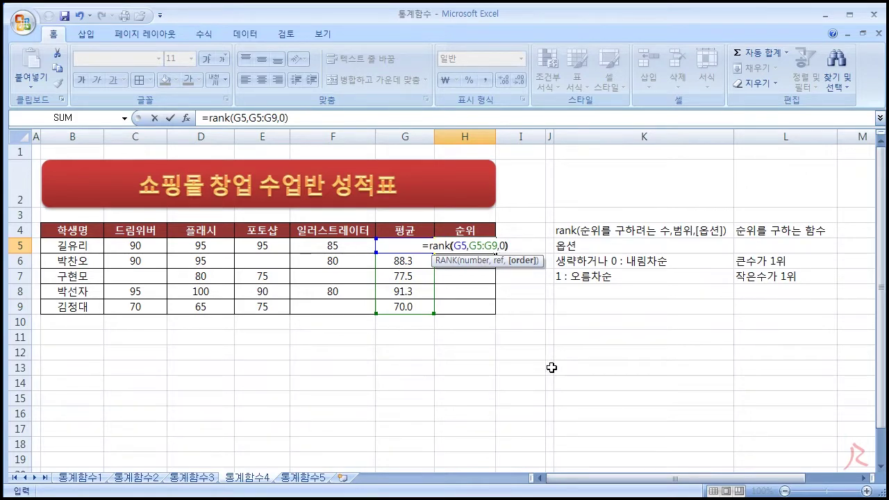
key(Return)
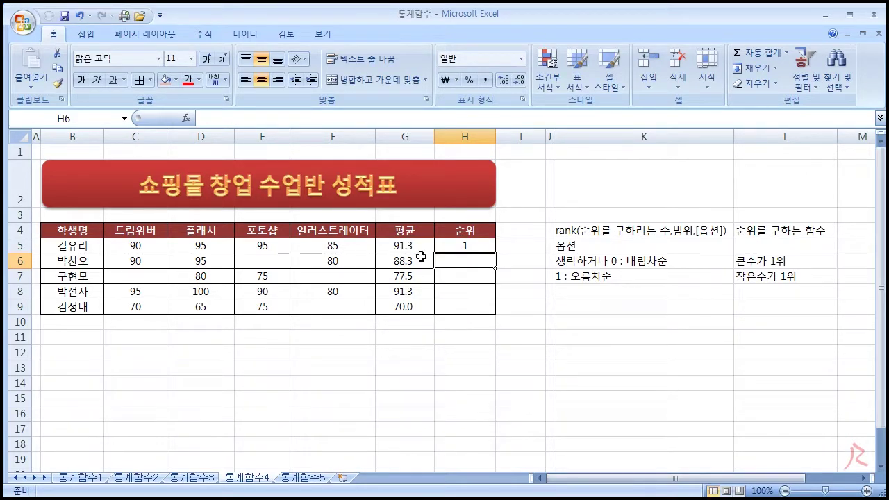
click(451, 248)
drag(496, 253, 498, 315)
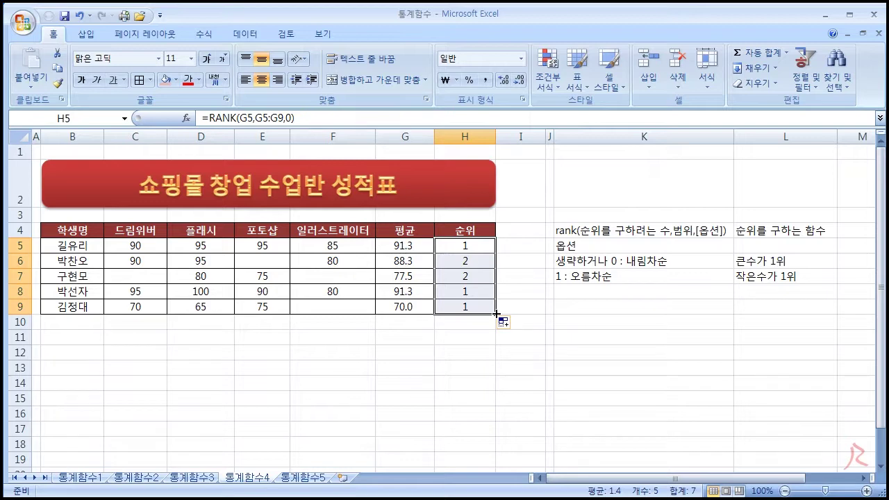
Inspect the copied rank formulas in column H and the G5:G9 range argument inside the H5 formula
click(482, 311)
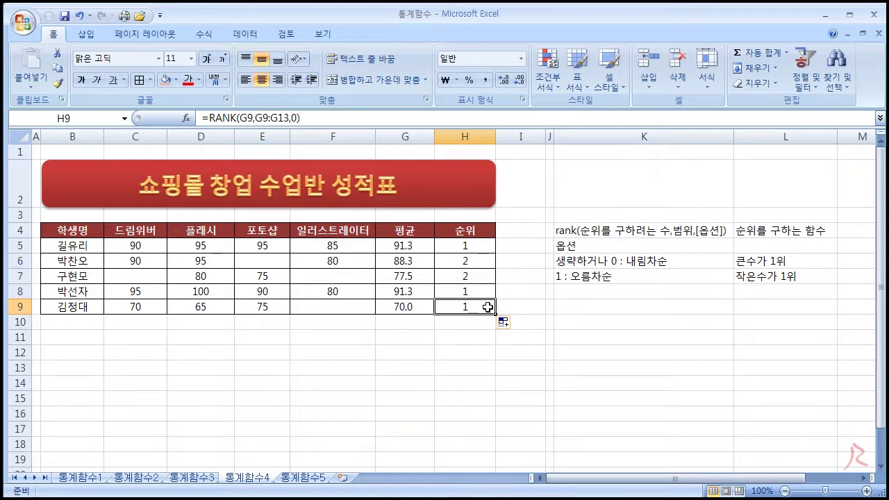
click(477, 262)
click(477, 276)
click(477, 289)
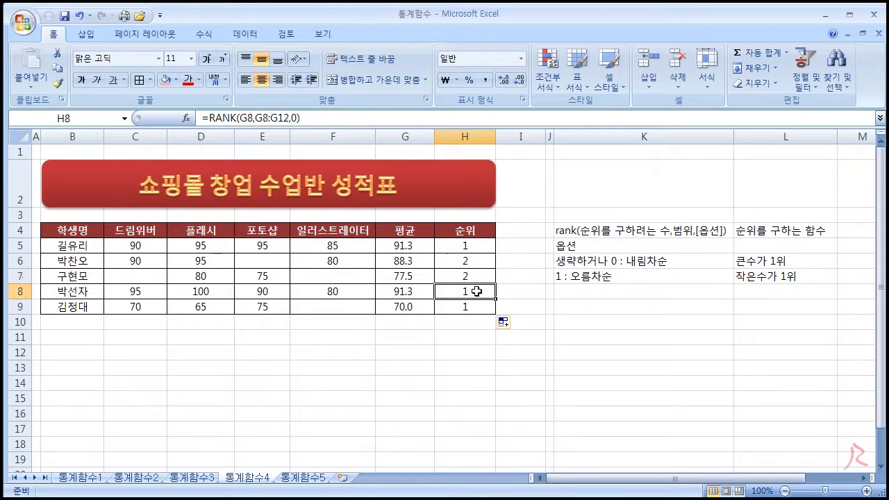
click(475, 308)
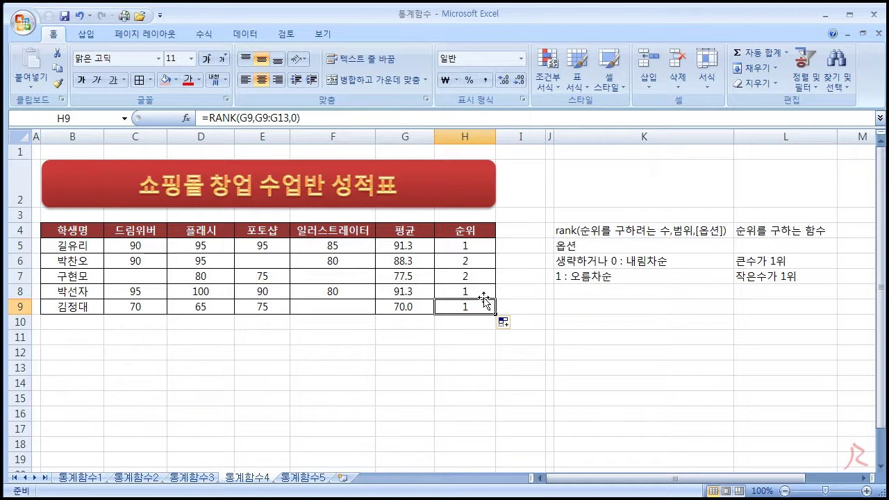
click(482, 246)
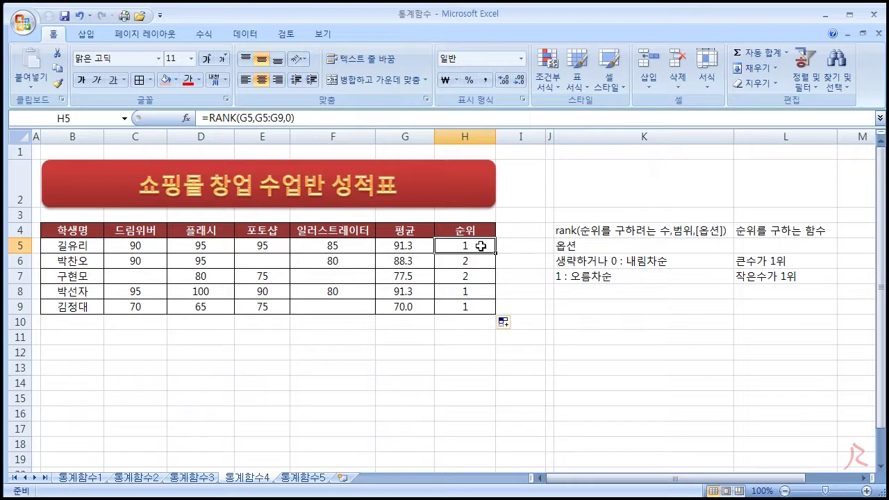
double_click(482, 246)
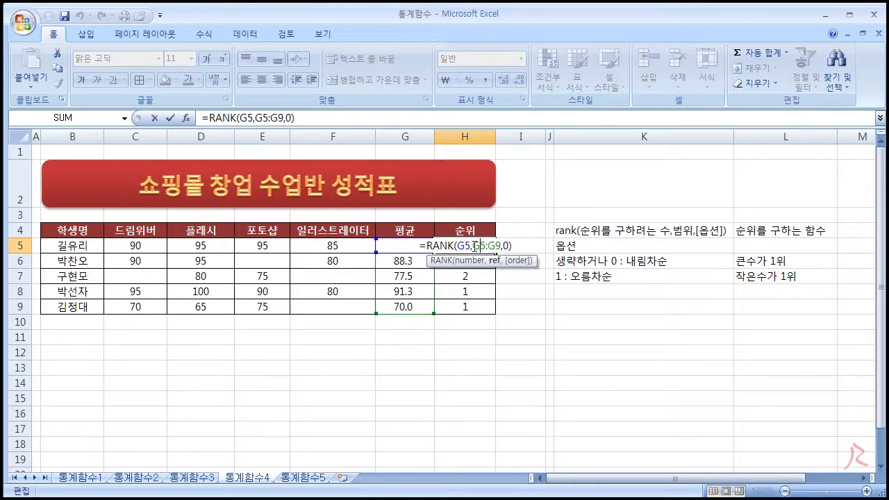
drag(473, 246, 501, 247)
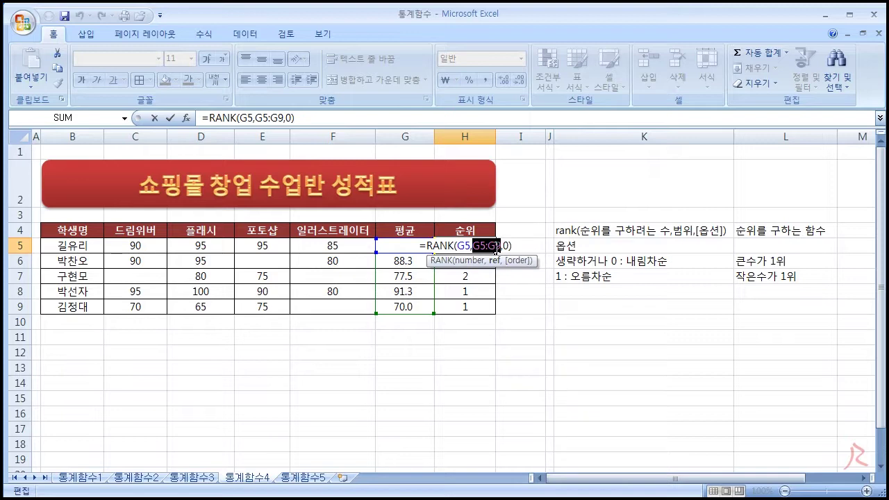
click(491, 247)
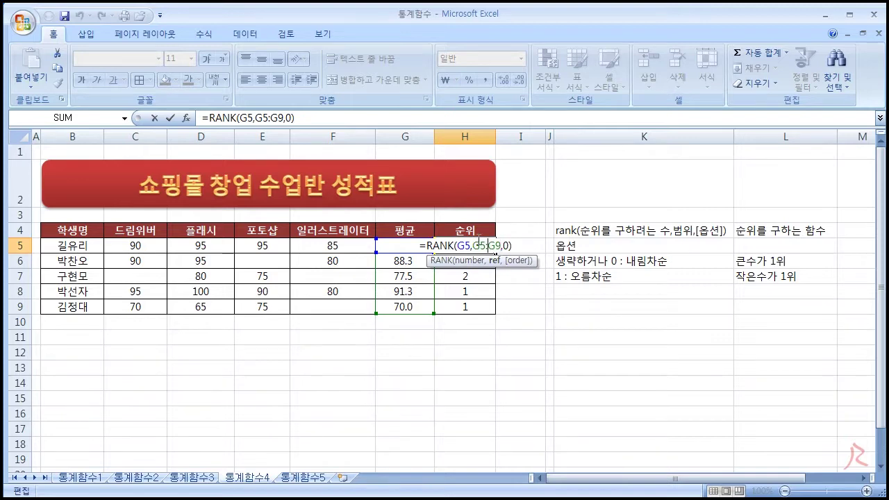
key(Return)
Compare how the range argument changes from row to row in the rank formulas in H5:H9
click(481, 244)
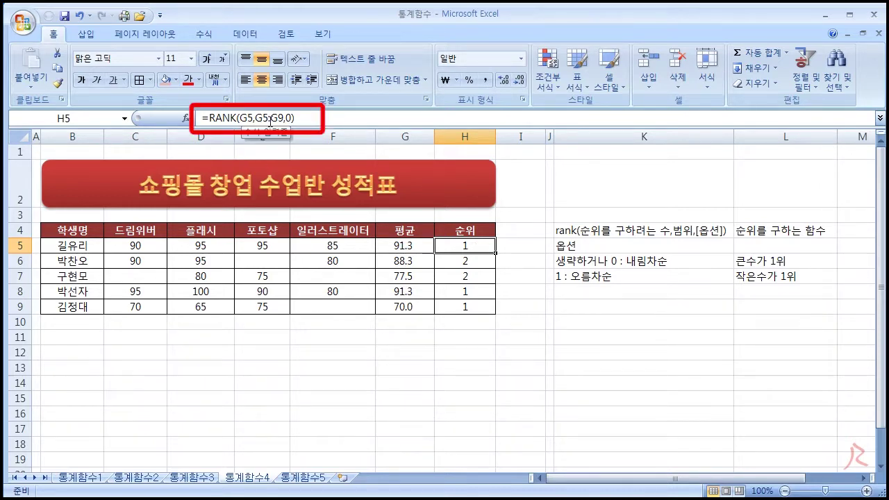
click(488, 261)
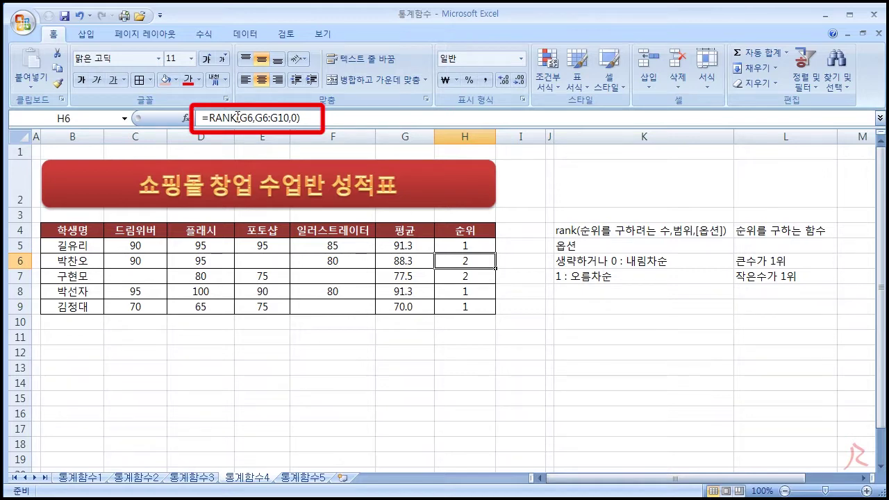
click(452, 278)
click(452, 293)
click(471, 305)
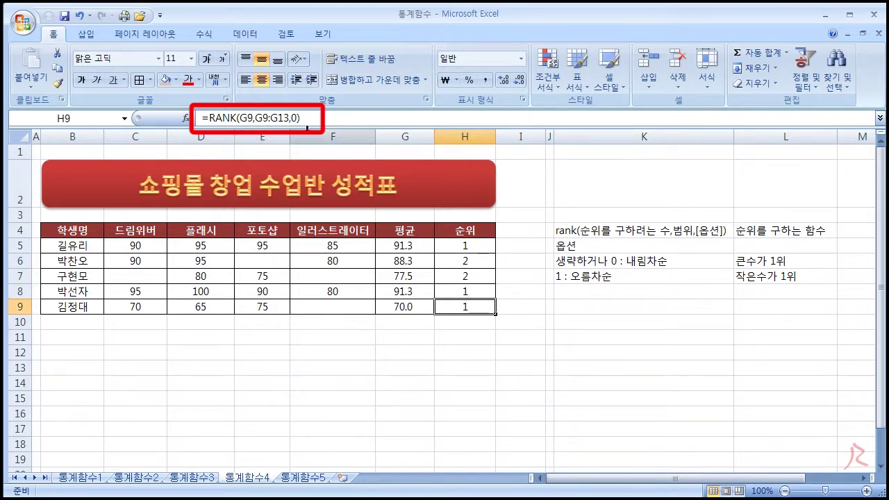
click(469, 248)
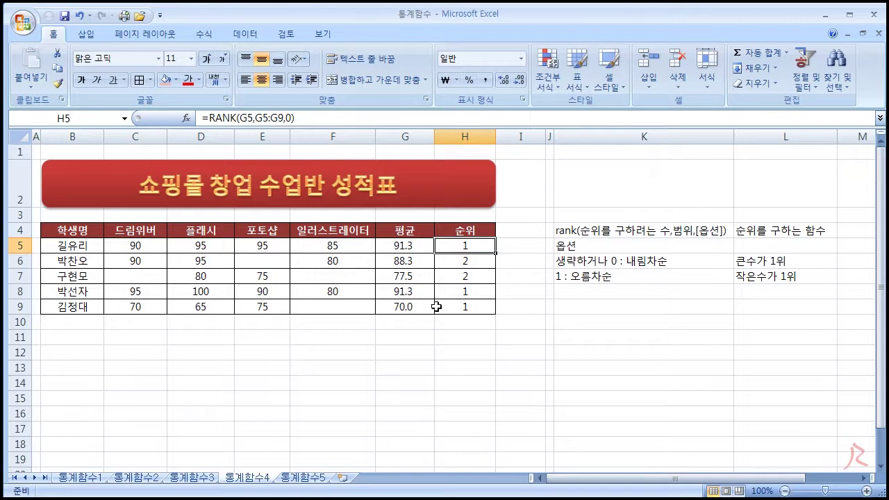
click(464, 265)
click(462, 290)
click(464, 306)
Check the H5, H6 and H7 formulas and mark the shifted ranges G6:G10, G7:G11, G8:G12 and G9:G13 in the sheet
click(469, 245)
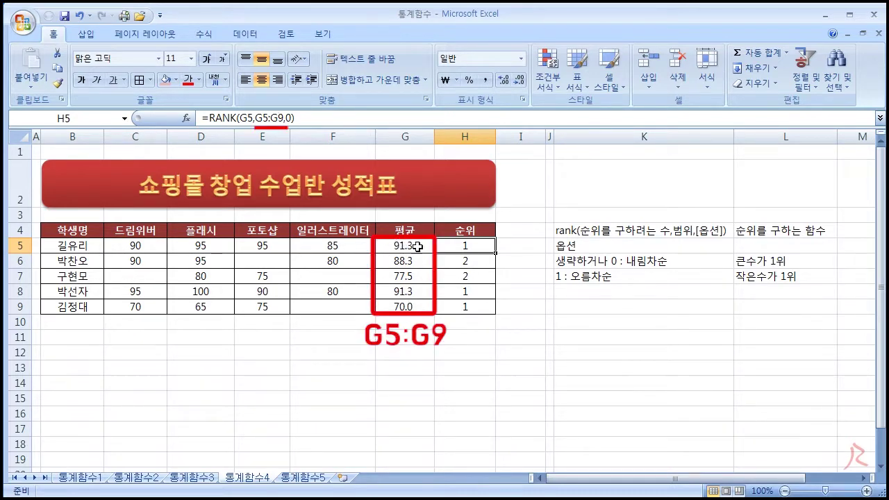
click(456, 259)
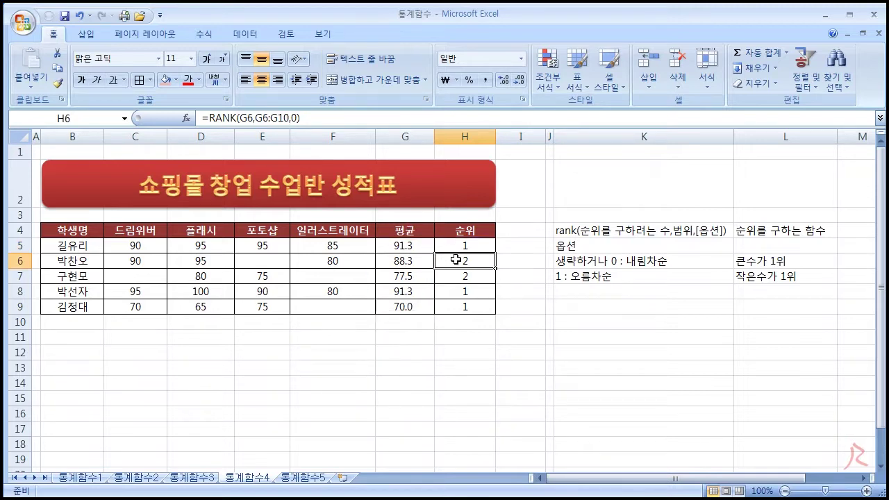
click(396, 260)
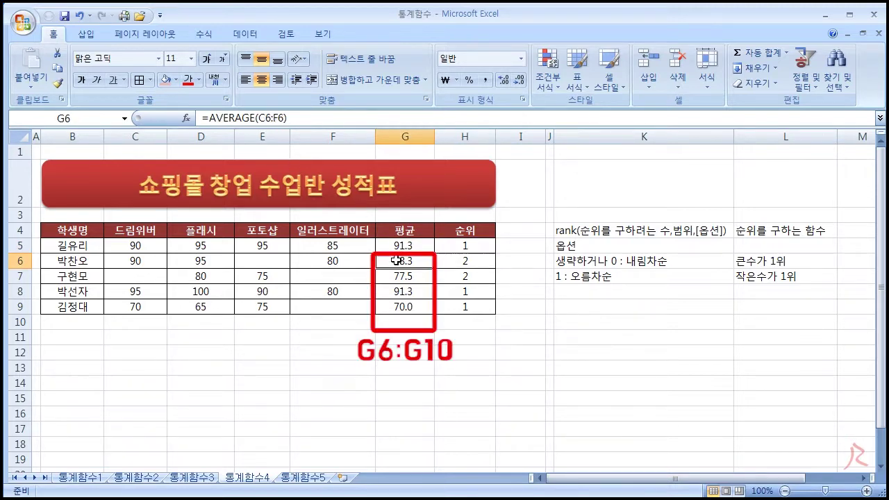
drag(396, 260, 410, 316)
click(465, 276)
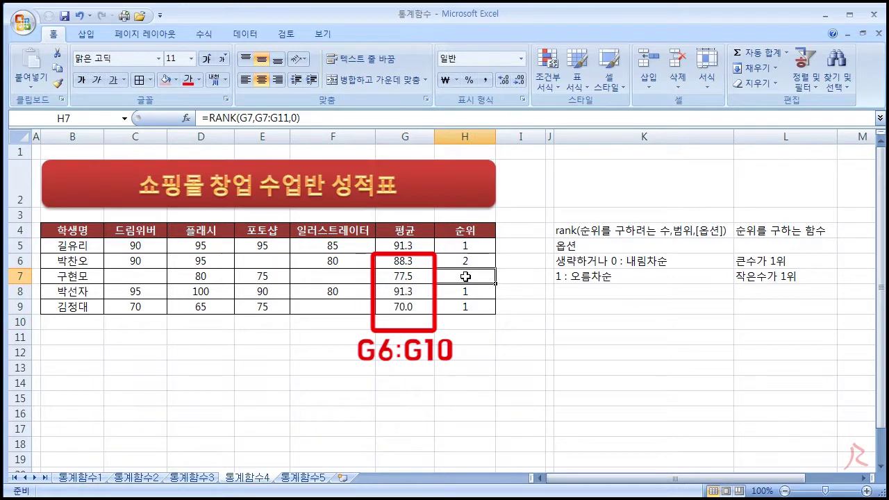
drag(415, 276, 416, 331)
drag(414, 295, 410, 351)
drag(408, 308, 414, 363)
Trace the five rank formulas' ranges again by selecting G5:G9, G6:G10, G7:G11, G8:G12 and G9:G13 in turn
drag(417, 246, 404, 302)
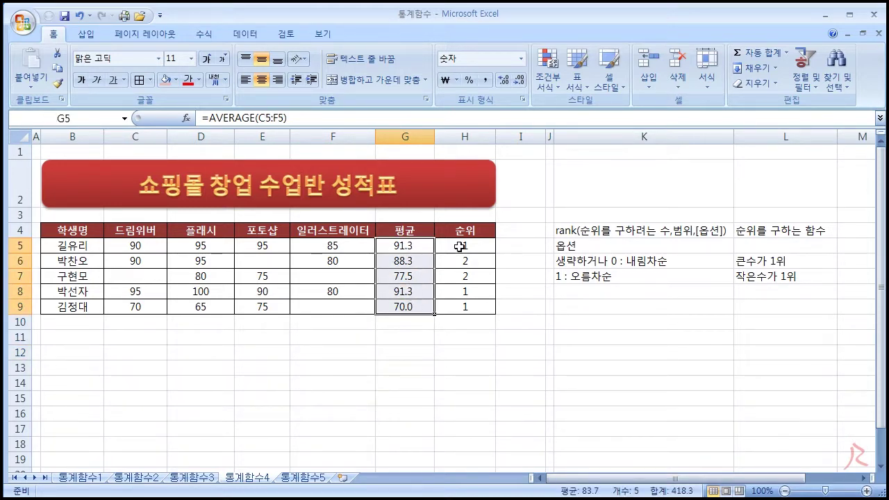
drag(416, 263, 413, 323)
click(408, 277)
drag(408, 277, 408, 335)
drag(419, 297, 409, 348)
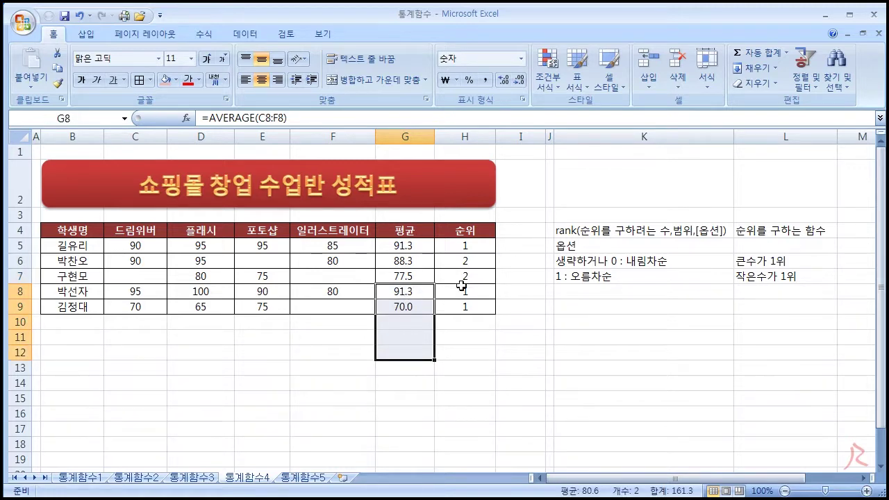
drag(418, 305, 414, 368)
click(414, 368)
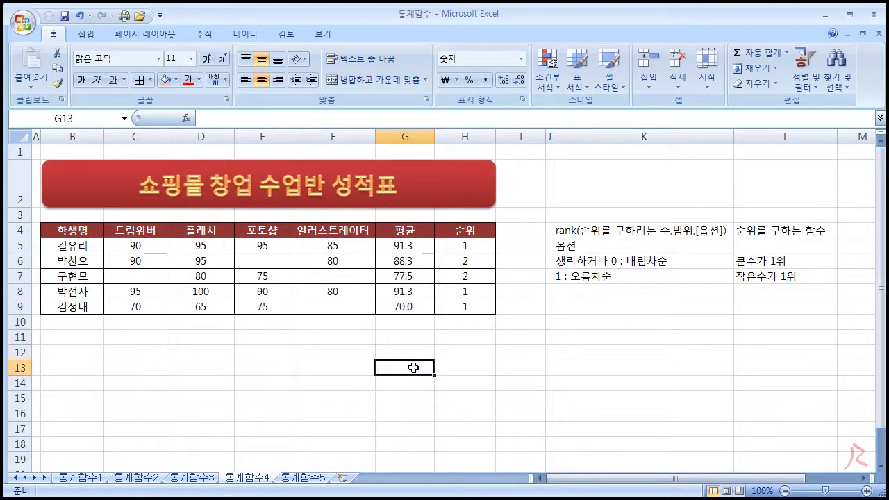
Clear the copied rank formulas below H5 in the rank column
drag(413, 310, 410, 367)
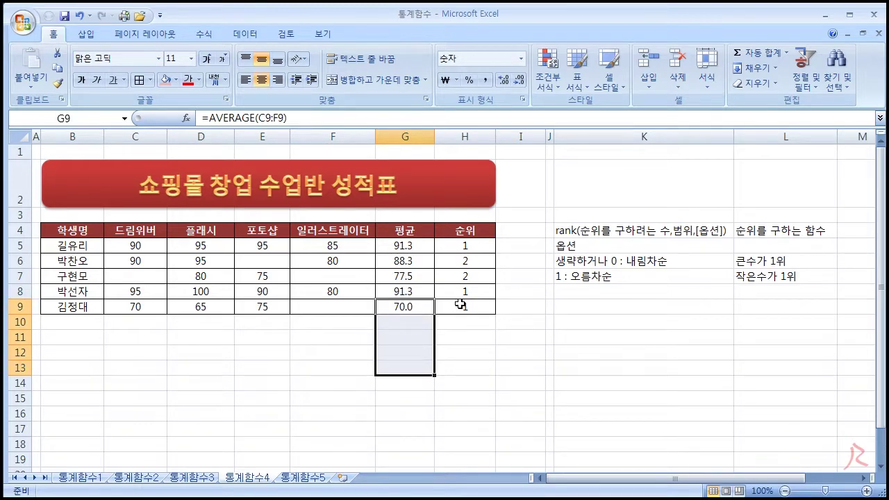
drag(469, 258, 467, 312)
key(Delete)
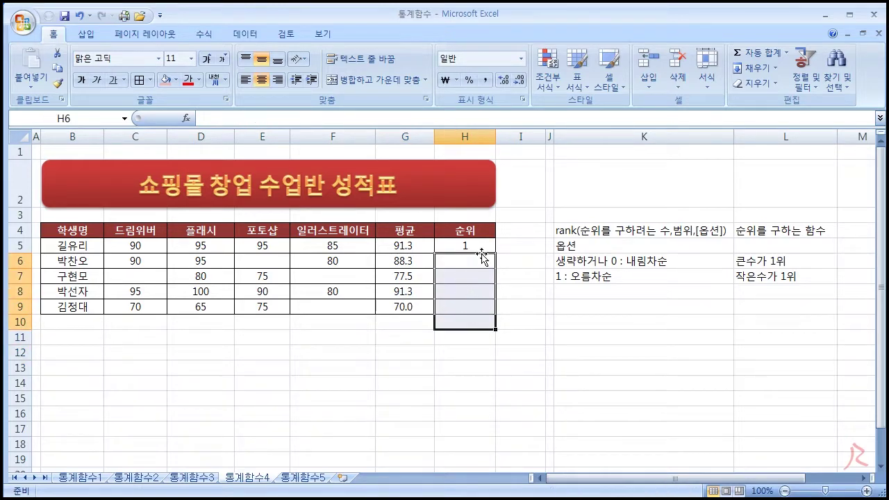
Try converting the G5:G9 range in the existing H5 rank formula to the absolute reference $G$5:$G$9
click(469, 247)
double_click(466, 246)
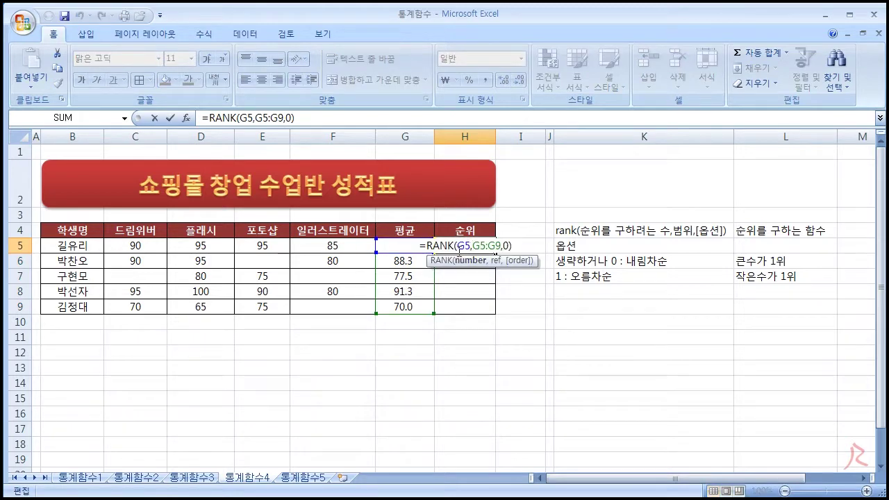
drag(474, 246, 502, 246)
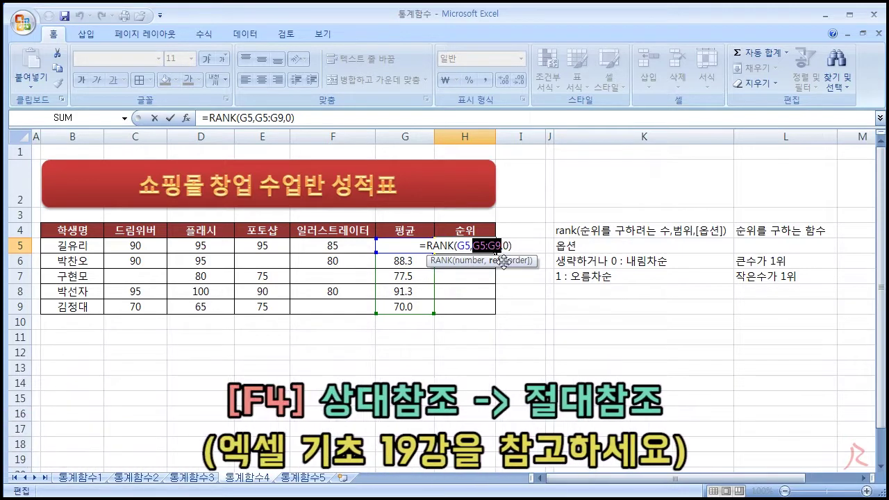
key(F4)
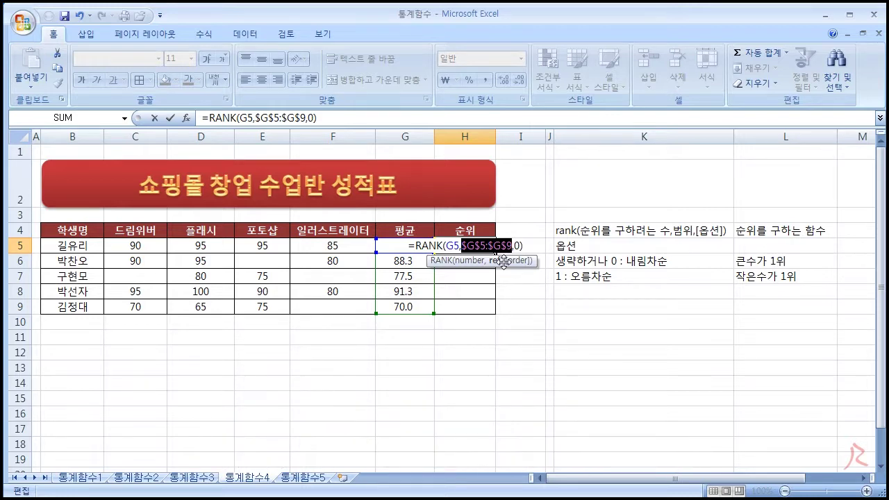
key(ctrl+Return)
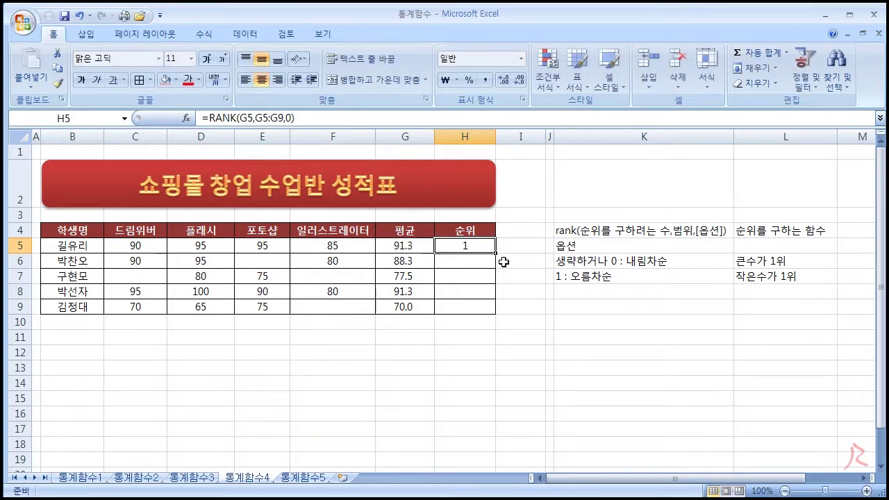
Clear H5 and begin a new RANK formula there with number G5 and the absolute range $G$5:$G$9
key(Delete)
text(=)
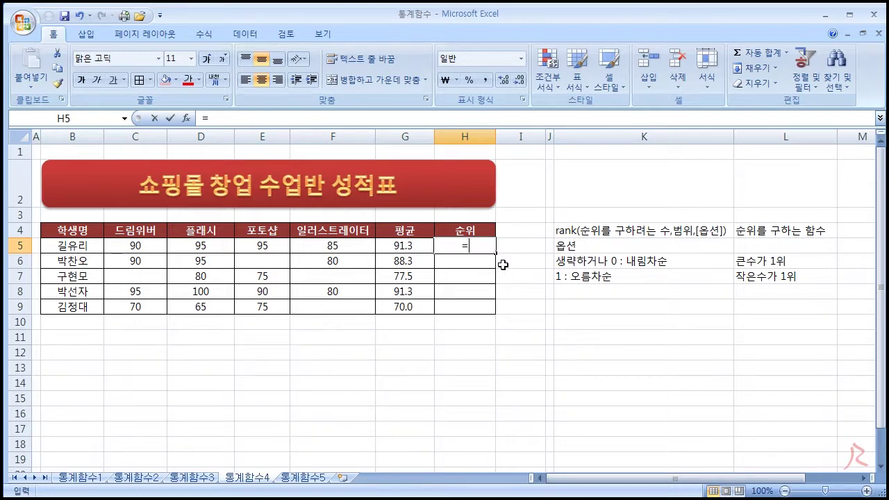
text(rank()
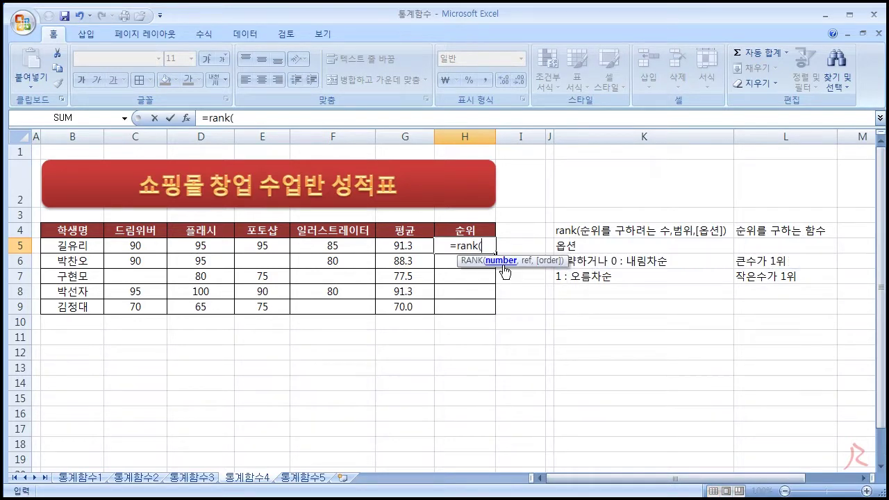
click(405, 248)
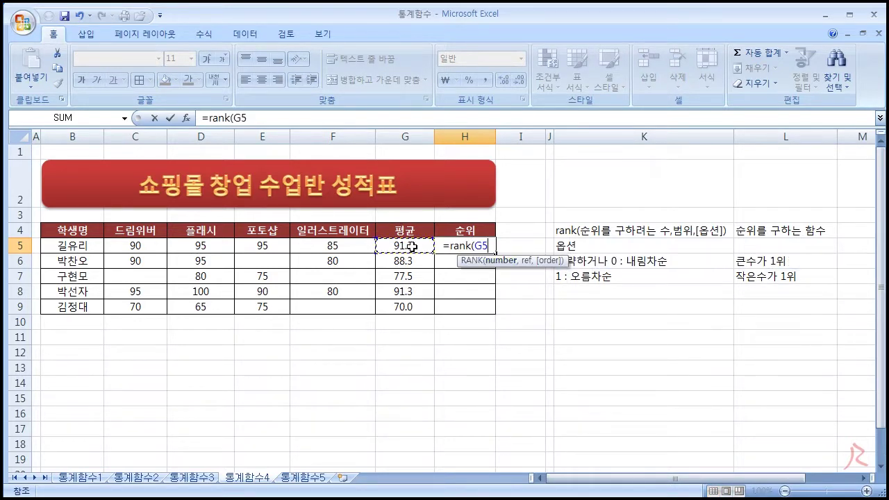
text(,)
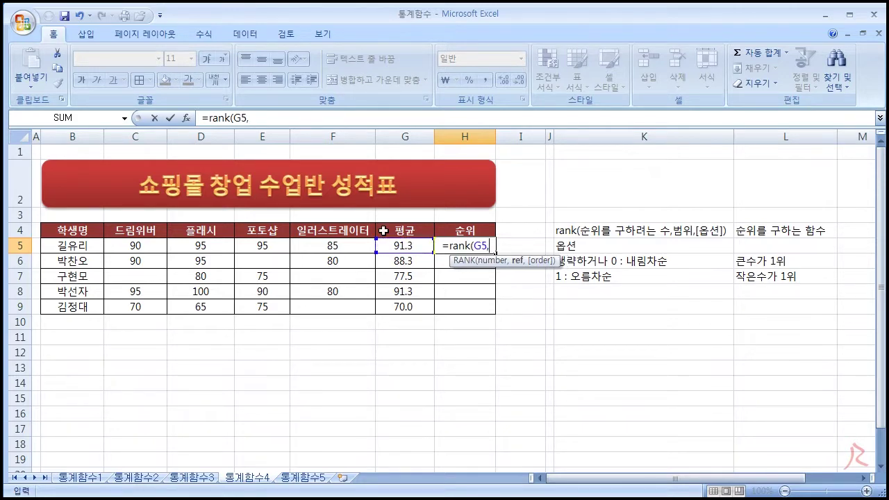
drag(397, 242, 403, 304)
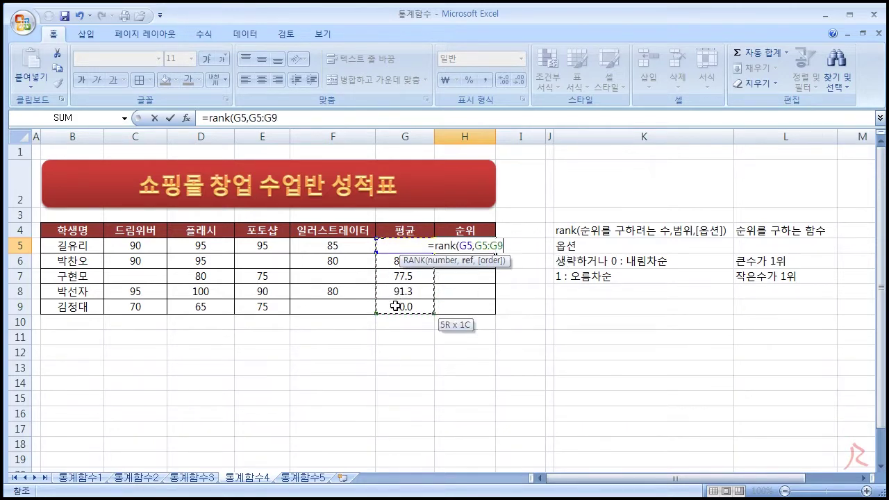
key(F4)
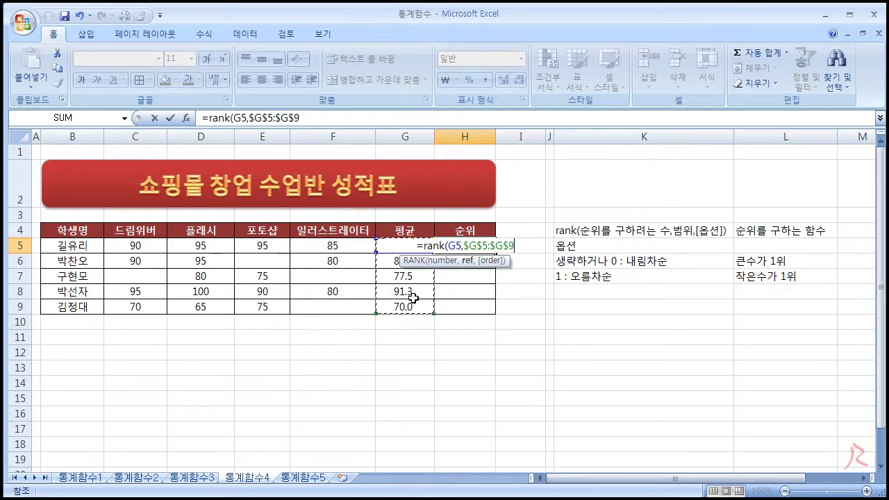
Finish the H5 formula as =rank(G5,$G$5:$G$9), removing the optional descending-order argument 0
text(,)
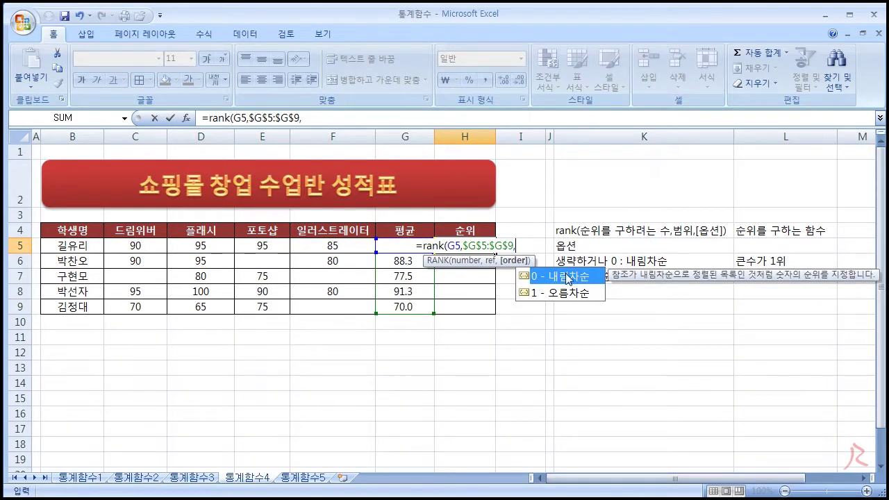
double_click(567, 277)
key(BackSpace)
key(BackSpace)
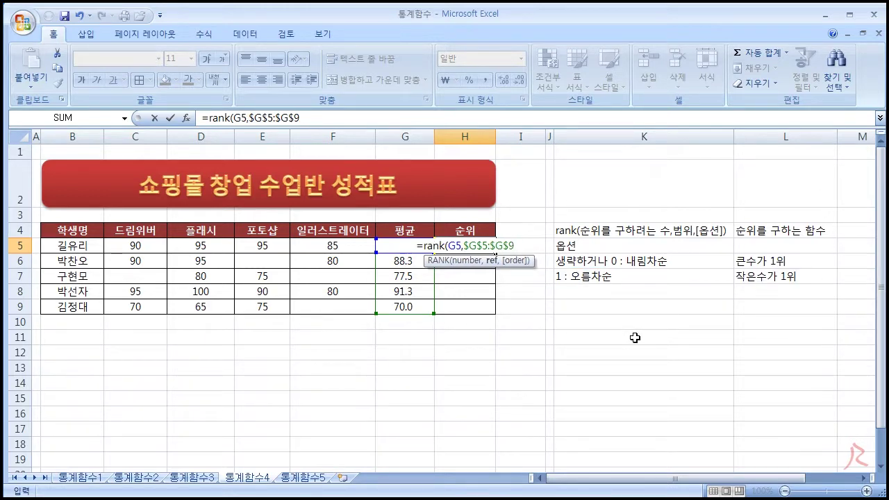
text())
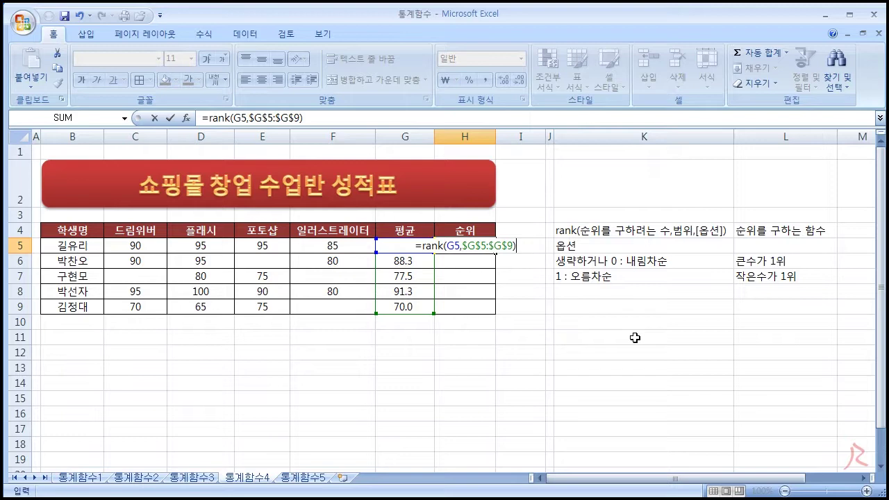
key(Return)
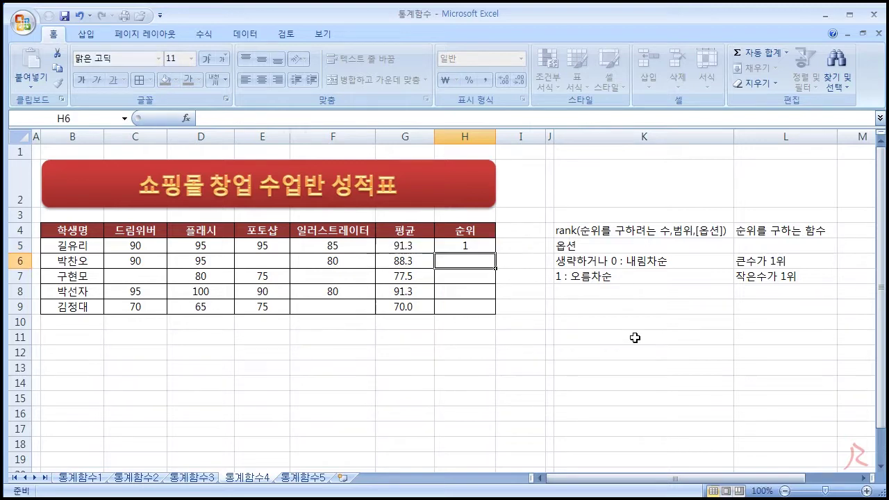
Copy the H5 rank formula down through H9
click(486, 248)
drag(495, 254, 495, 314)
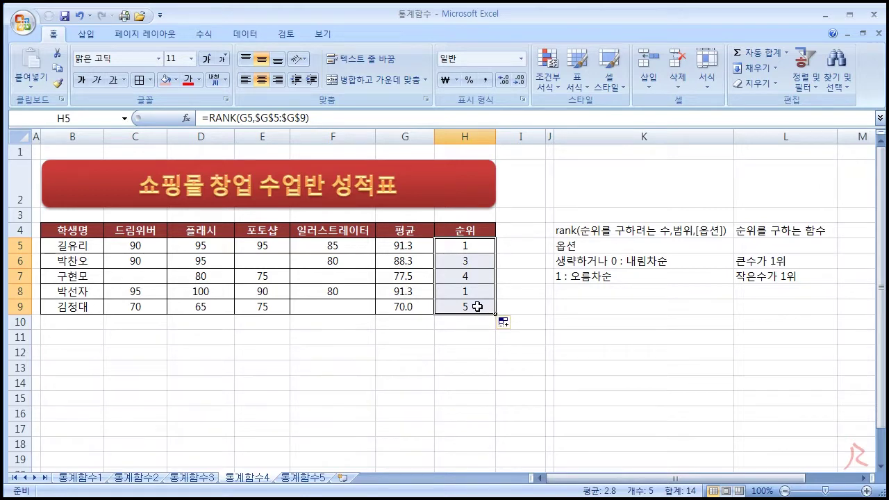
Check the range references in the copied rank formulas in H5:H9 and the ascending-order option note beside the table
click(477, 307)
click(471, 292)
click(474, 249)
click(473, 288)
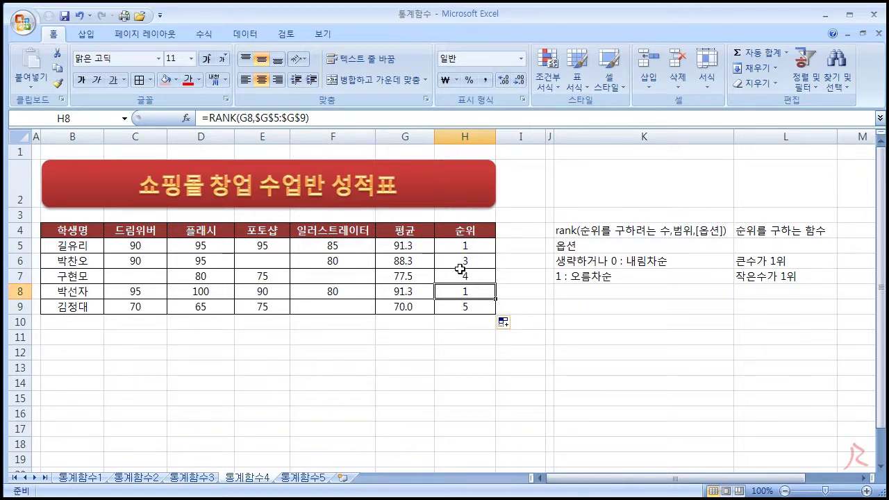
click(460, 265)
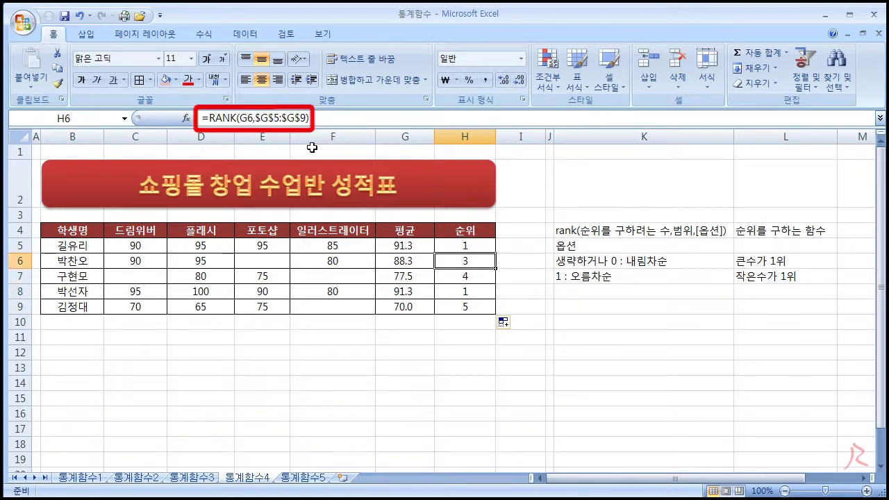
click(468, 279)
click(463, 290)
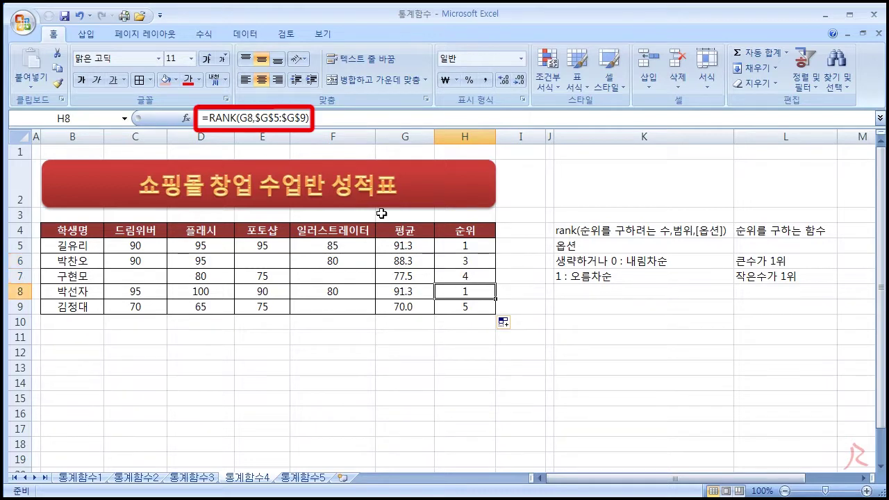
click(478, 307)
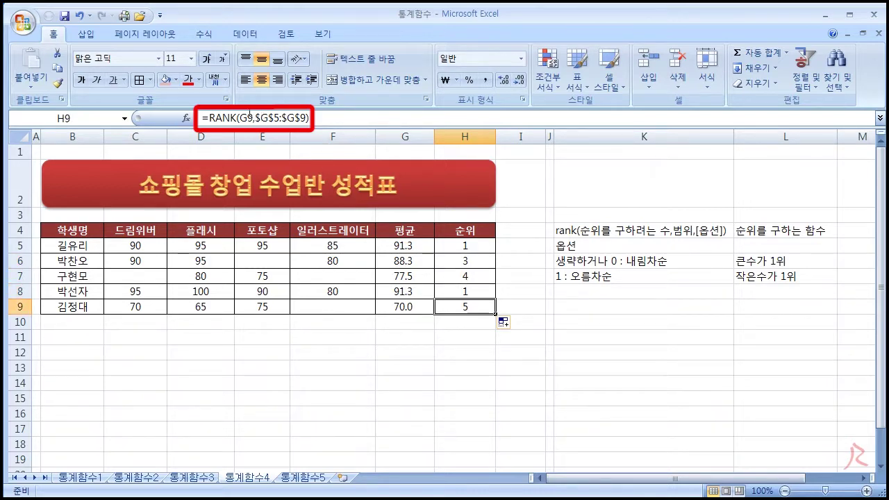
click(510, 324)
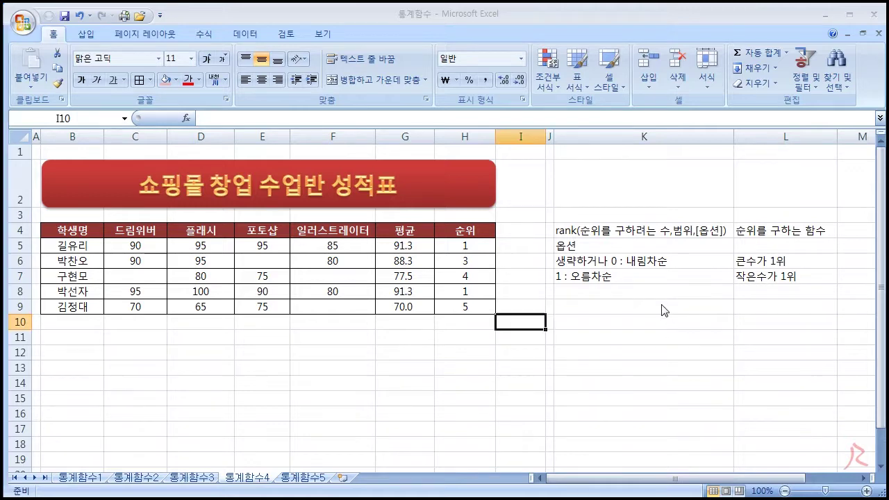
click(592, 279)
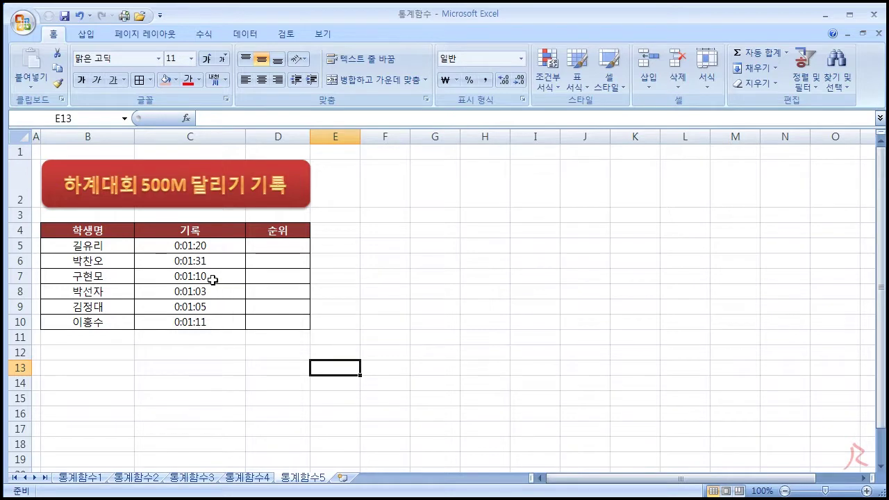
On the 통계함수5 sheet, begin a RANK formula in D5 with number C5 and the absolute range $C$5:$C$10
drag(206, 247, 201, 318)
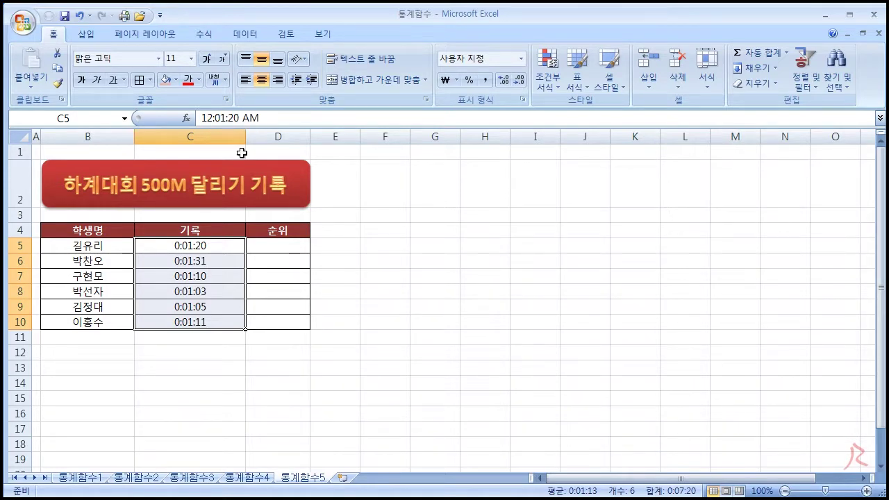
click(299, 247)
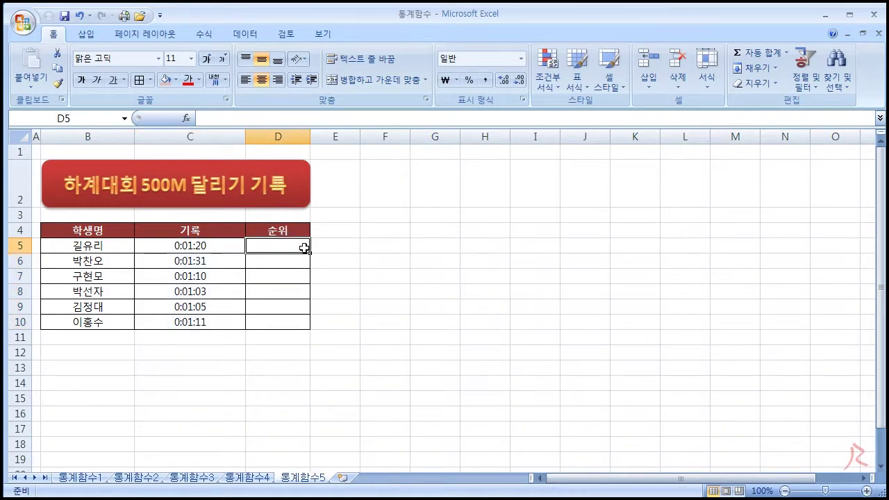
text(=ran)
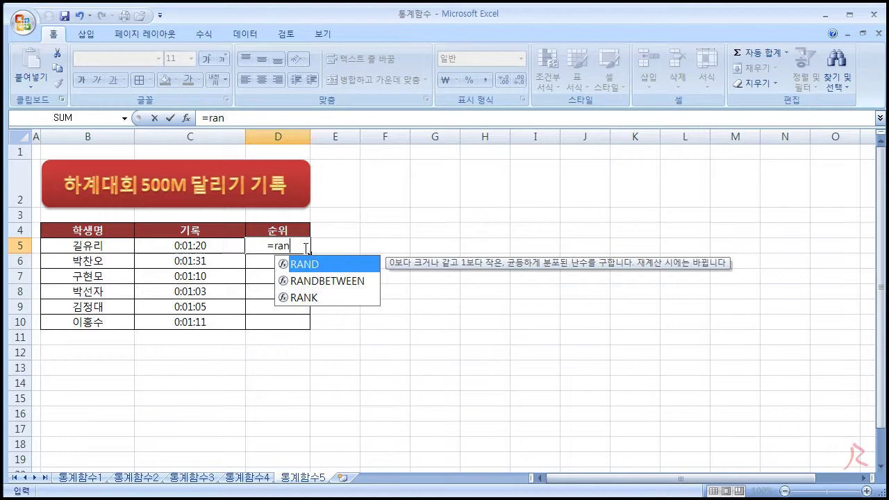
text(k()
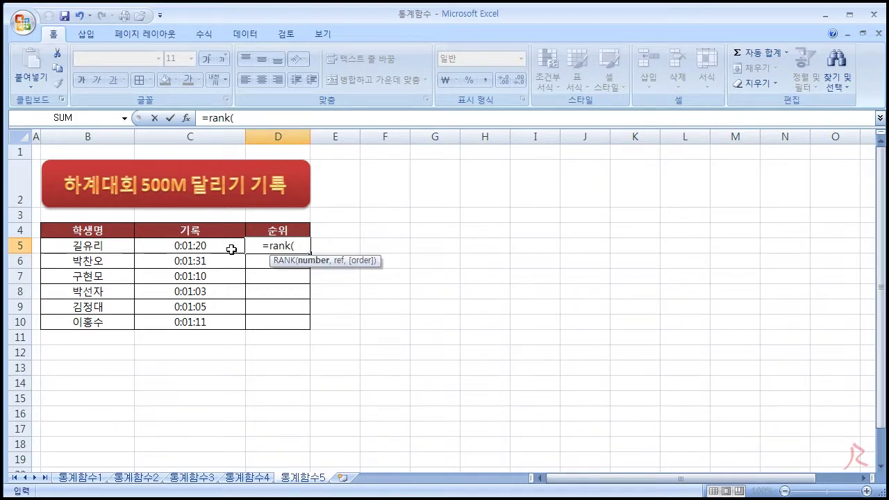
click(191, 246)
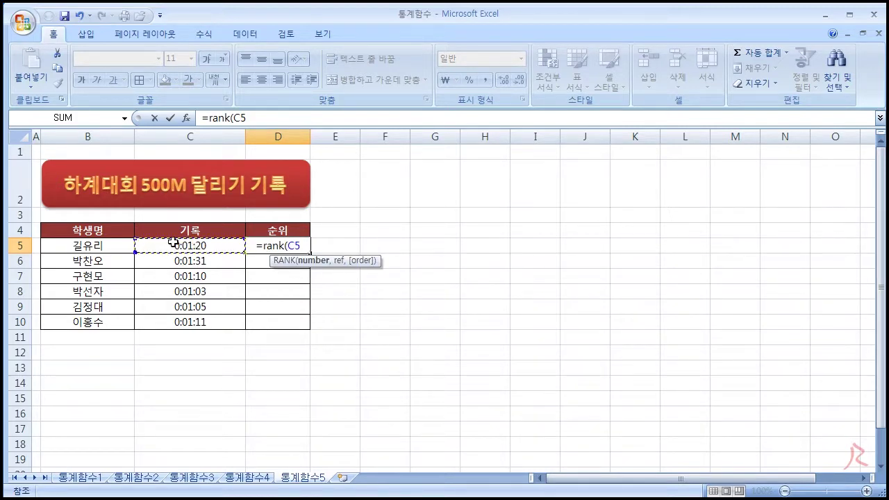
text(,)
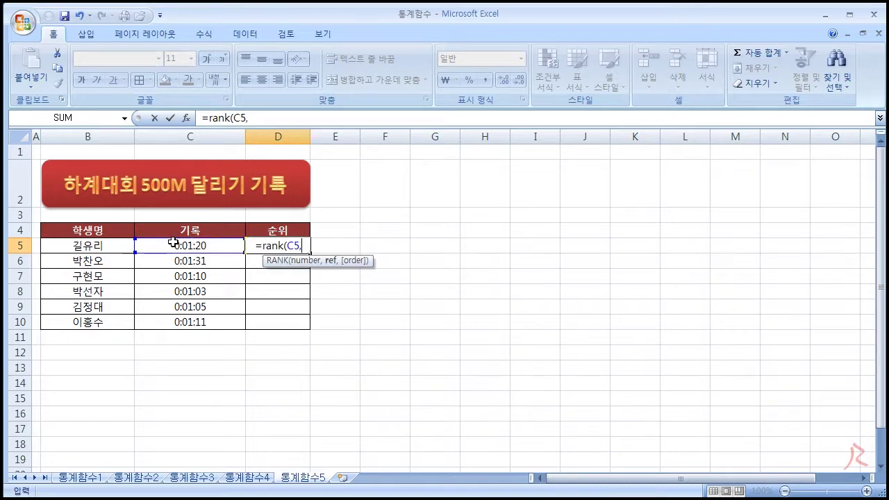
drag(182, 243, 182, 323)
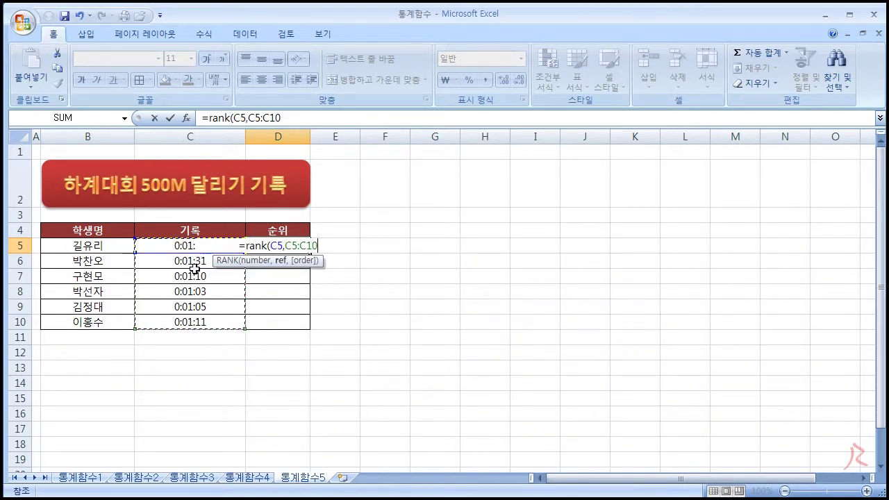
key(F4)
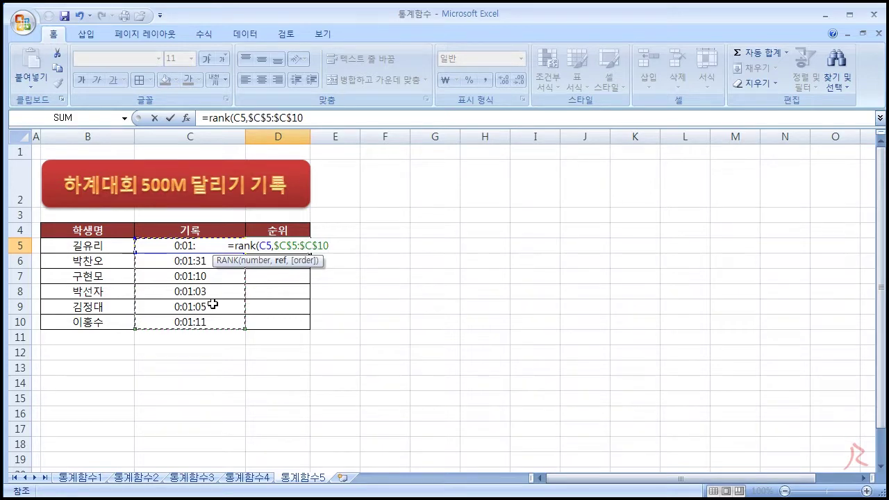
Set the order argument to 1 for ascending and complete the D5 formula as =rank(C5,$C$5:$C$10,1)
text(,)
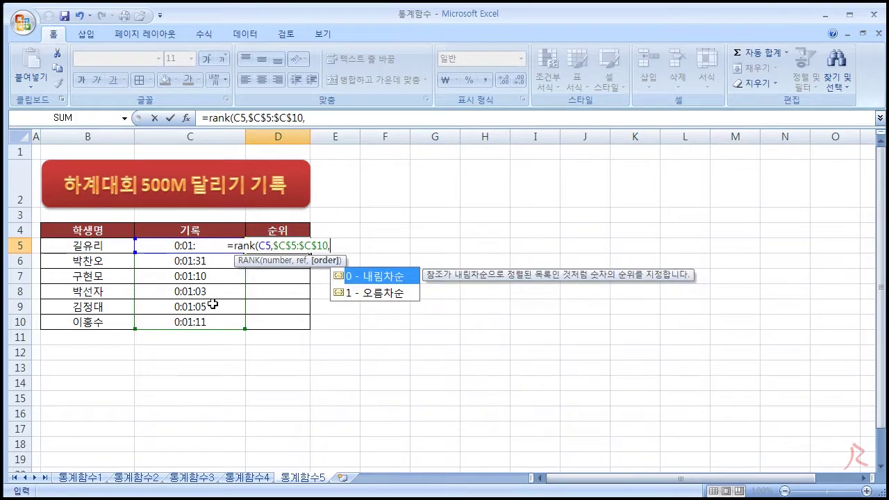
double_click(386, 296)
key(BackSpace)
double_click(397, 300)
key(BackSpace)
text(1)
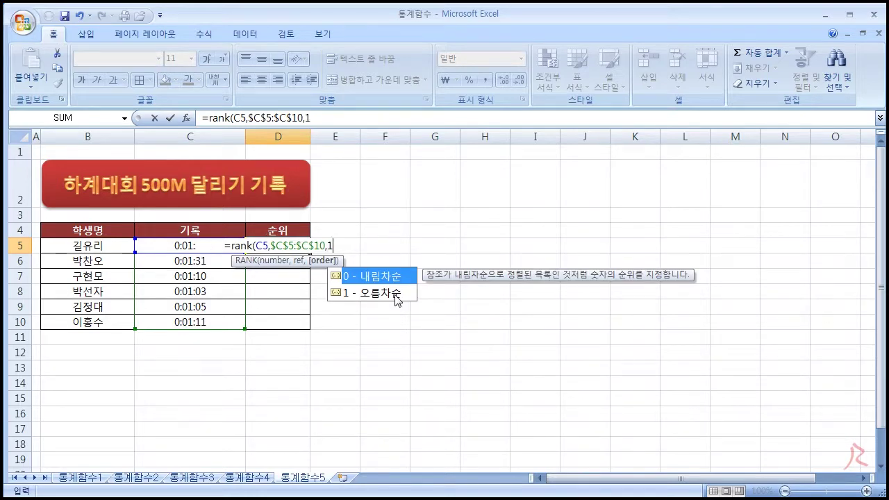
text())
key(Return)
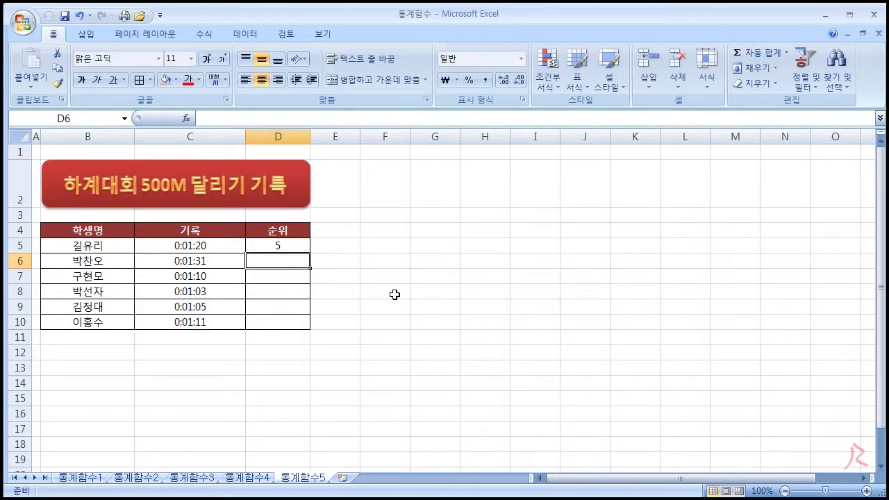
Copy the D5 rank formula down through D10 and check the row 8 rank against its running record
click(292, 244)
drag(310, 253, 312, 328)
click(361, 312)
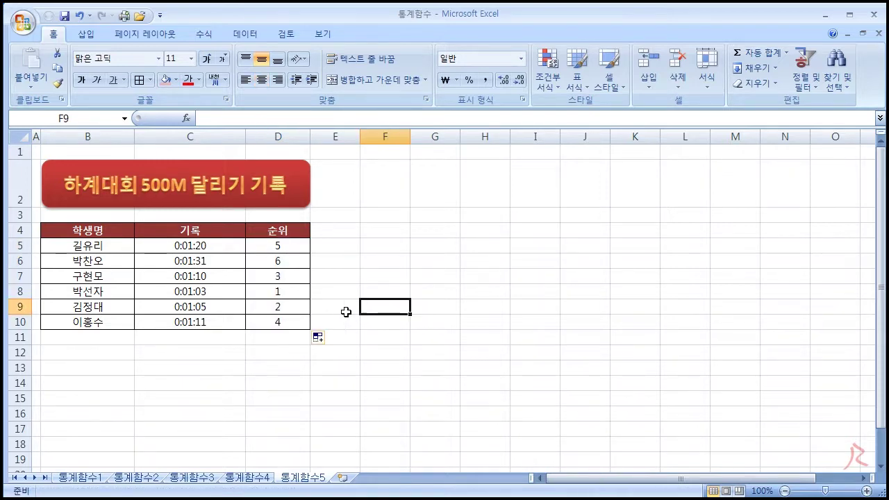
click(277, 293)
click(207, 295)
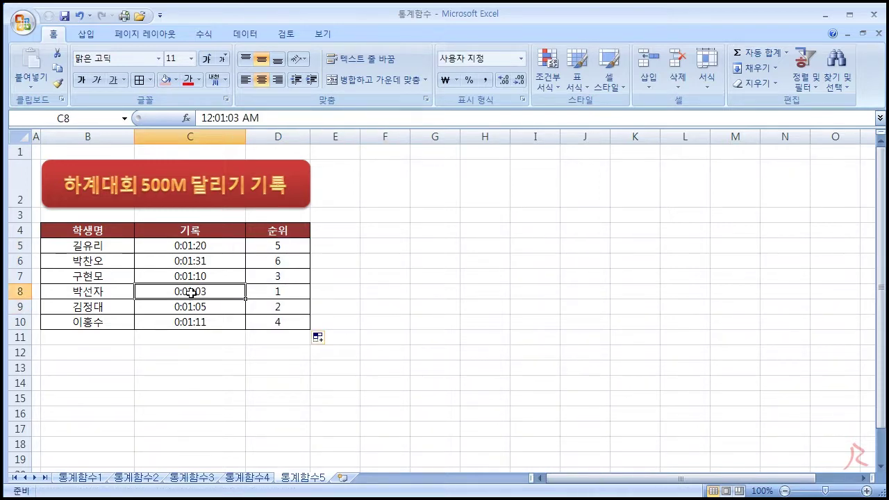
click(400, 327)
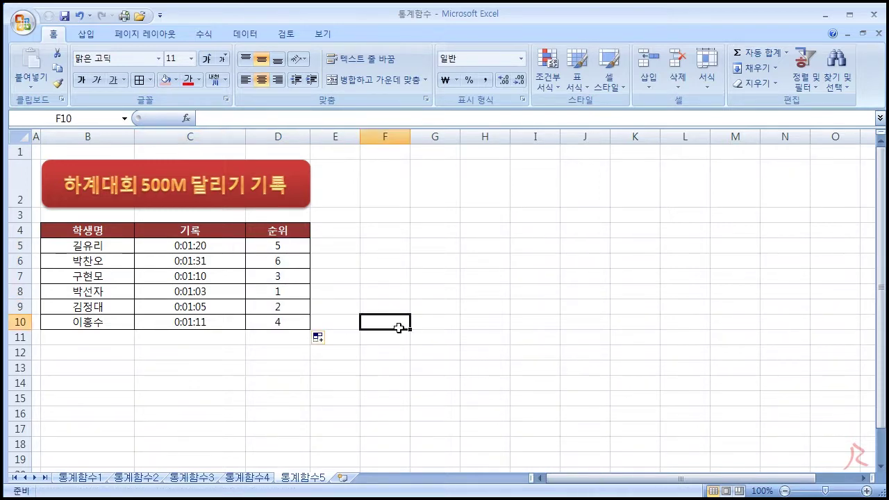